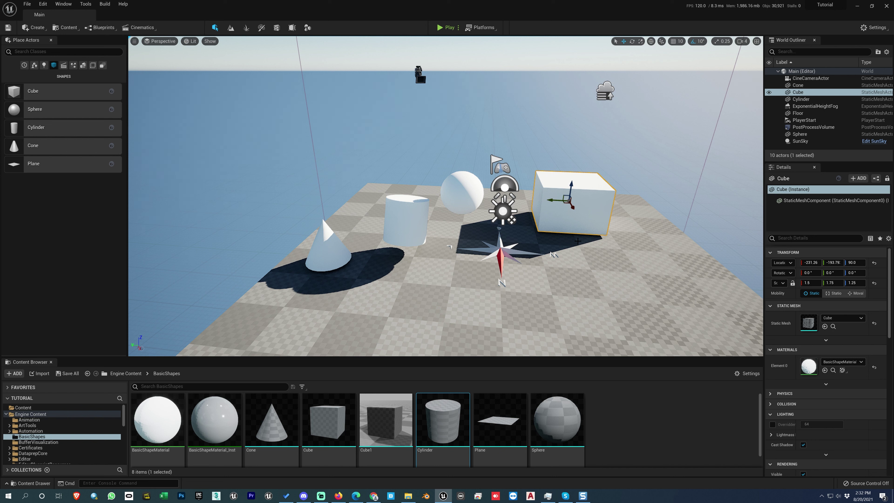
Duplicate the cube and move the copy along X to about 30; duplicate the sphere and move its copy along Y to about 317.
key(ctrl+d)
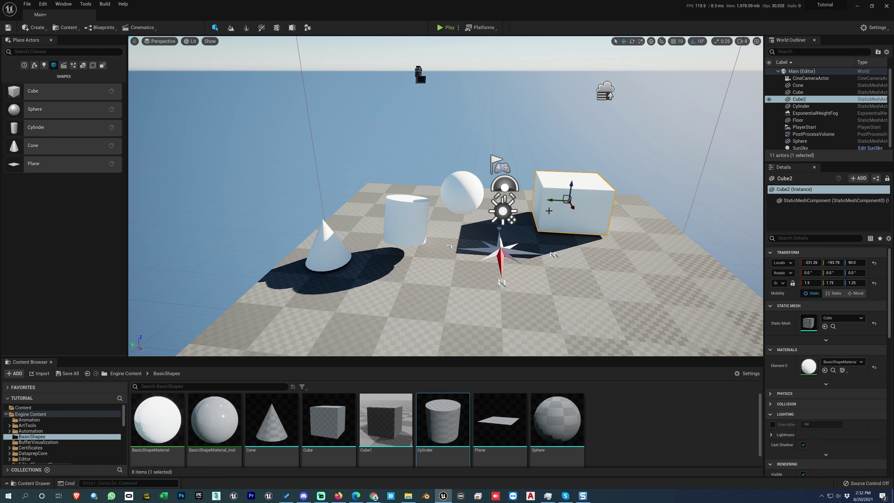
drag(571, 205, 602, 261)
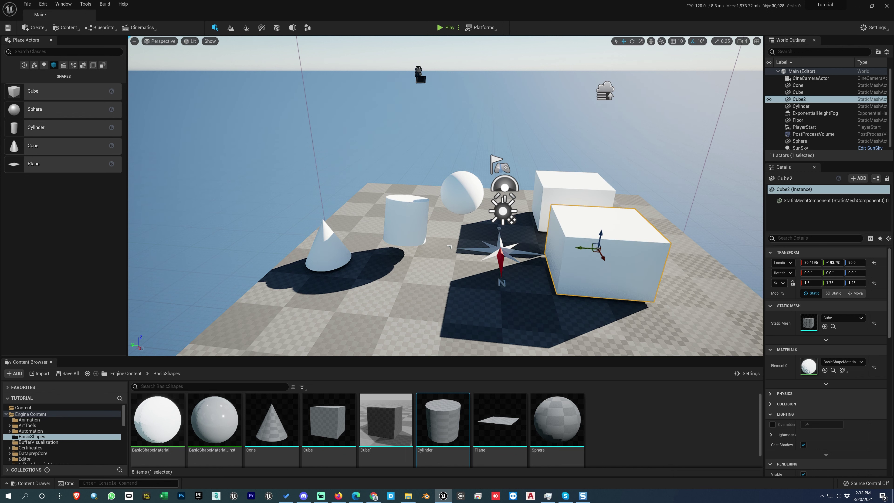
click(469, 190)
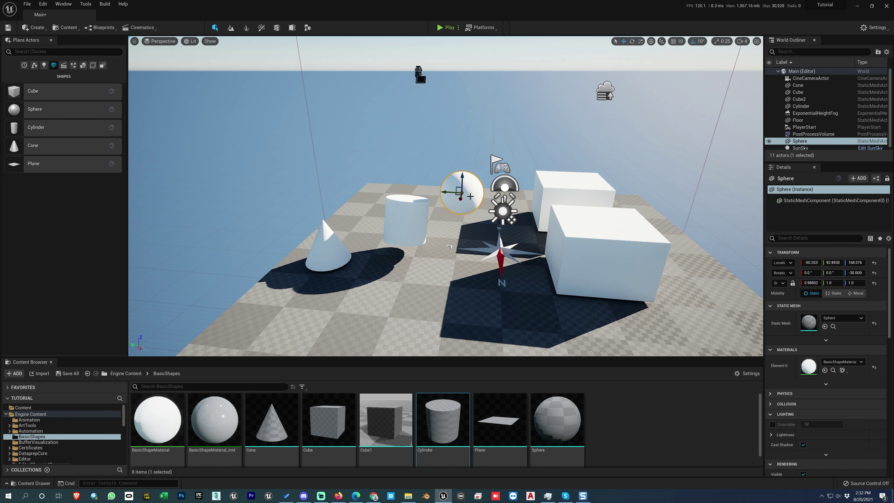
key(ctrl+d)
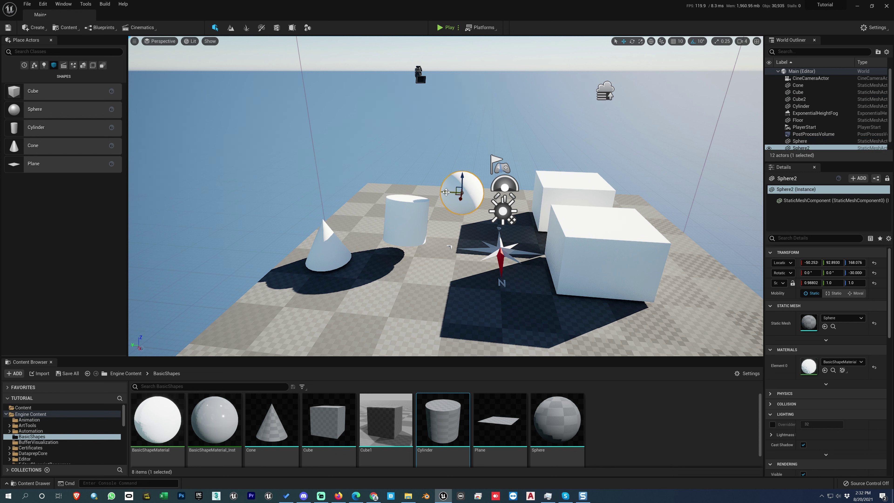
drag(447, 192, 352, 191)
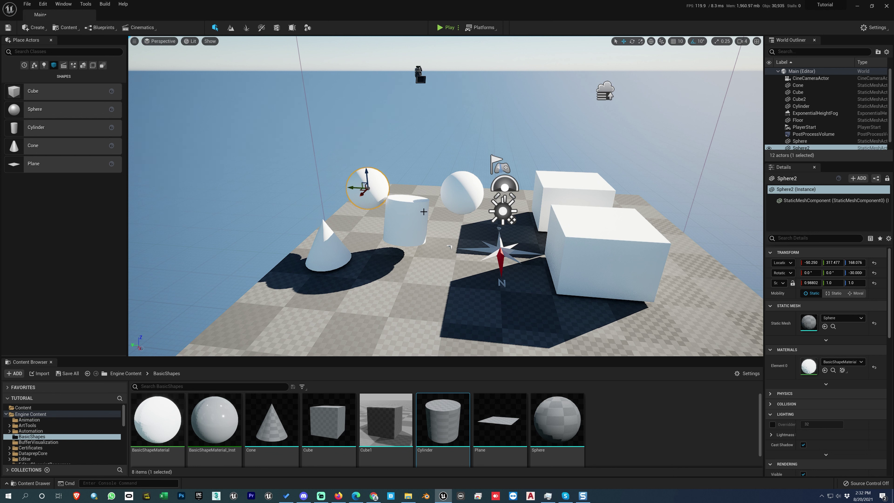
Make offset copies of the cylinder and the cone along Y, placing them at Y about 83 and about 244.
click(410, 214)
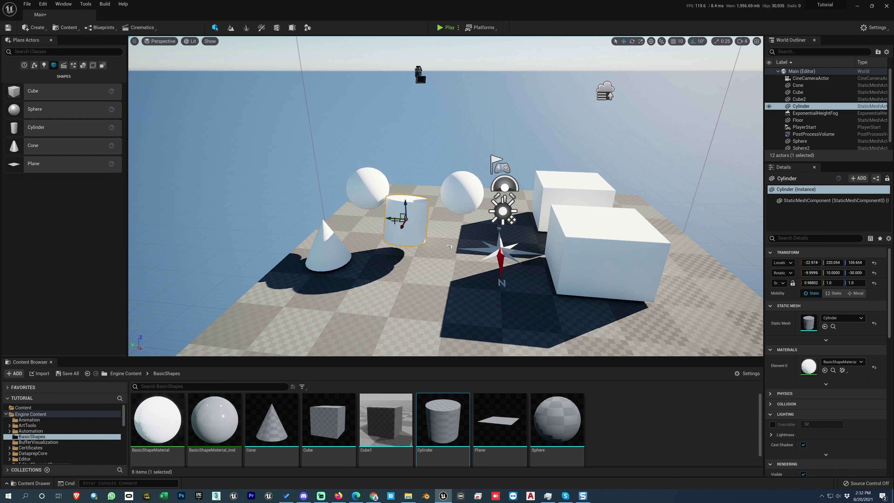
alt+drag(390, 219, 451, 227)
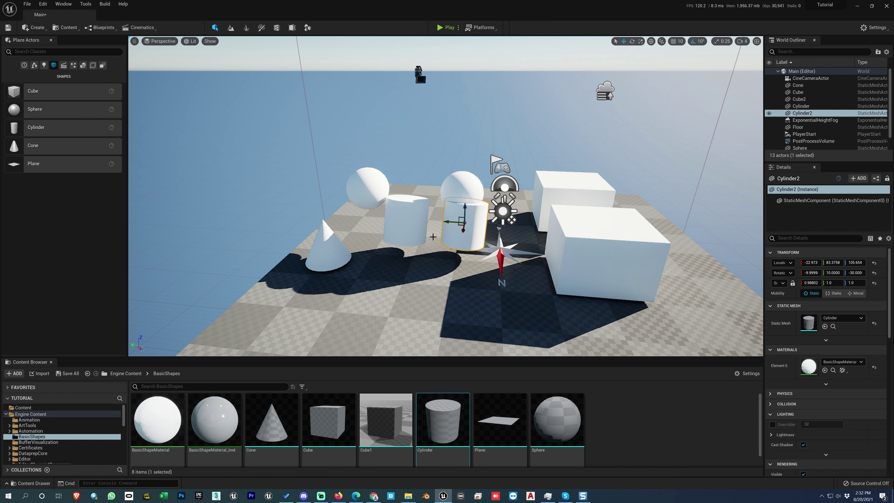
click(330, 250)
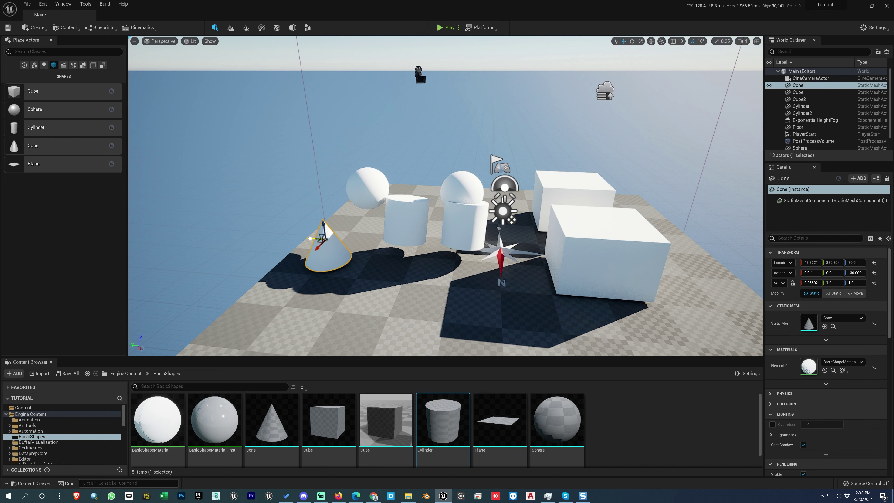
alt+drag(310, 238, 373, 253)
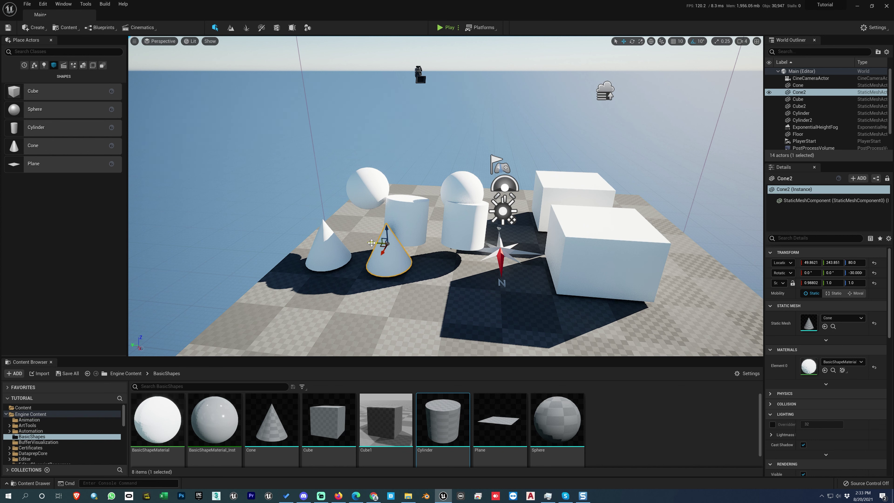
Duplicate the newest cone along Y with the camera following, placing the copy past the cubes at Y about -406.
alt+shift+drag(371, 243, 568, 244)
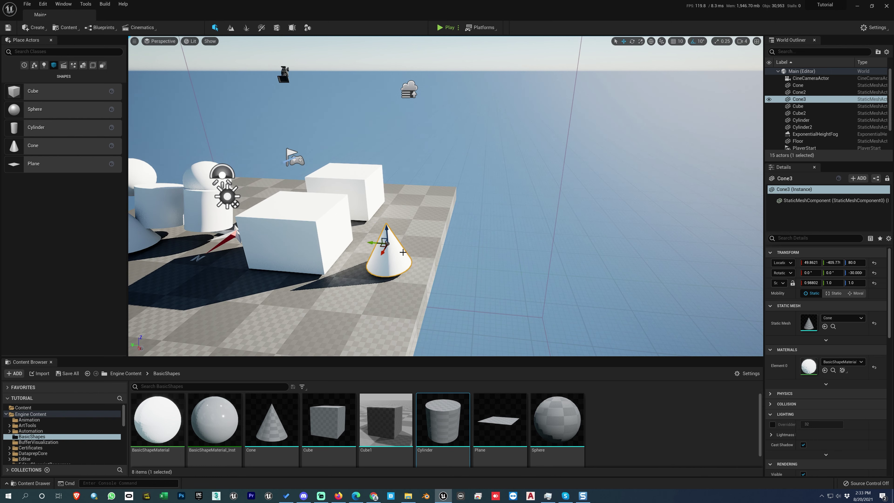
alt+drag(403, 252, 433, 254)
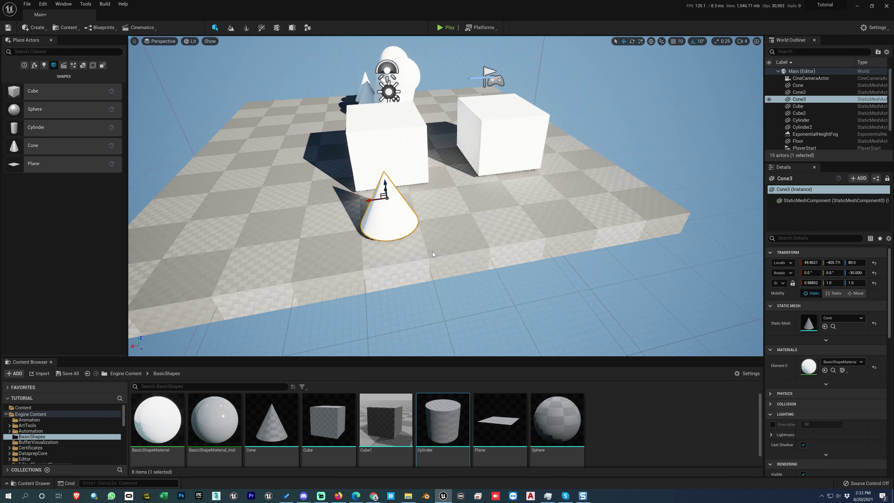
Duplicate the cone beside the cubes along X with the camera following, placing the copy at X about -110.
key(f)
alt+drag(489, 253, 479, 274)
scroll(481, 249, down, 3)
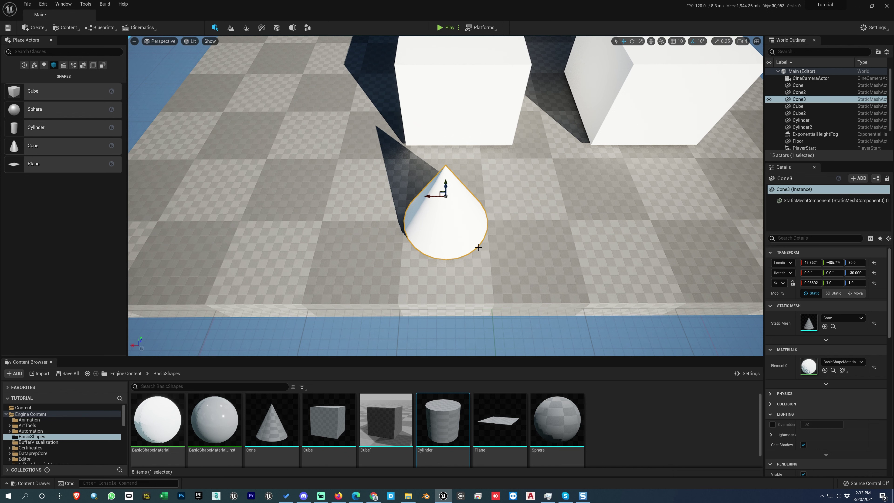
alt+shift+drag(432, 195, 531, 196)
alt+shift+drag(254, 196, 165, 196)
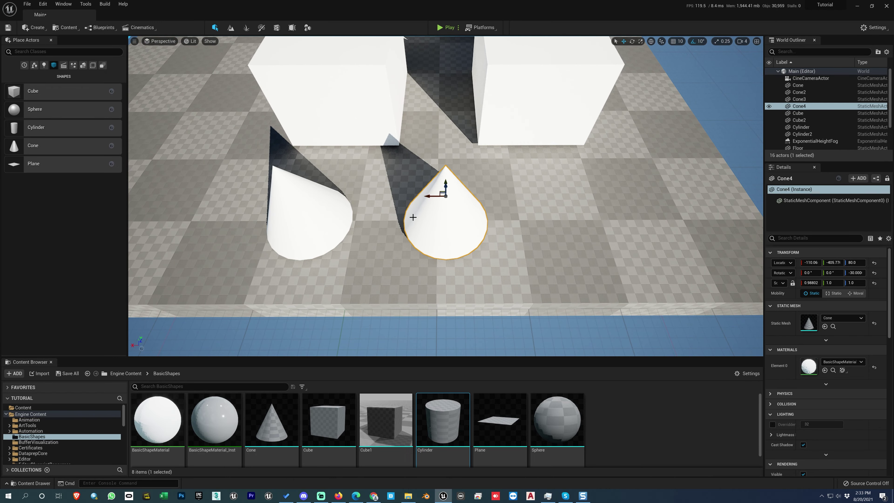
Duplicate the selected cone again and move the copy along X to about -252, completing a row of three cones.
alt+drag(451, 237, 566, 215)
alt+drag(366, 213, 369, 220)
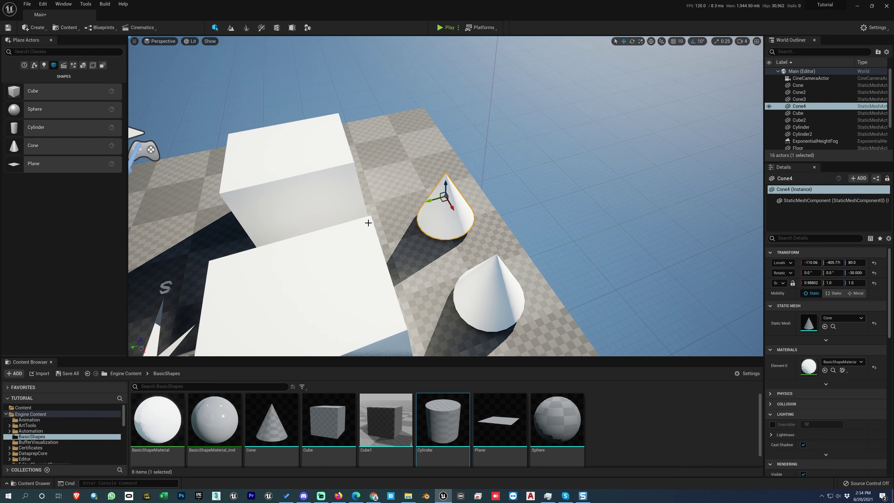
key(ctrl+d)
drag(451, 208, 317, 159)
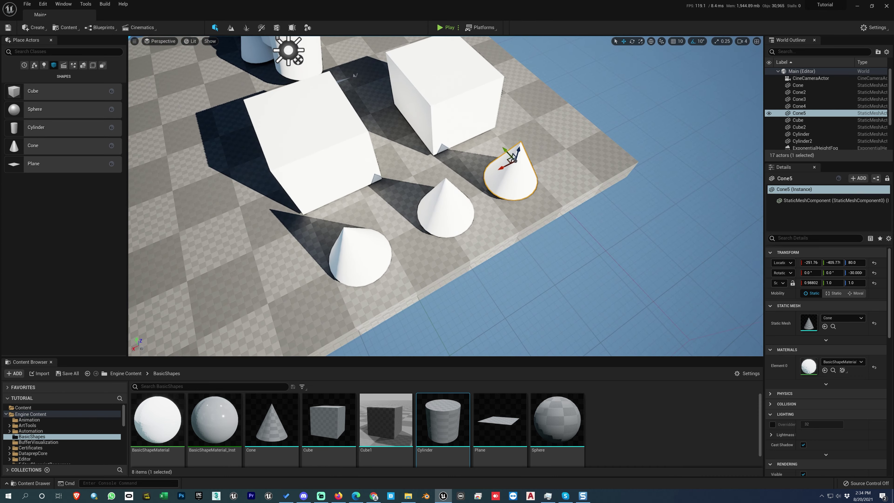
Duplicate the original cube and move the copy along X to about 252, at the other end of the cube row.
click(453, 107)
right_drag(453, 108, 519, 190)
key(ctrl+d)
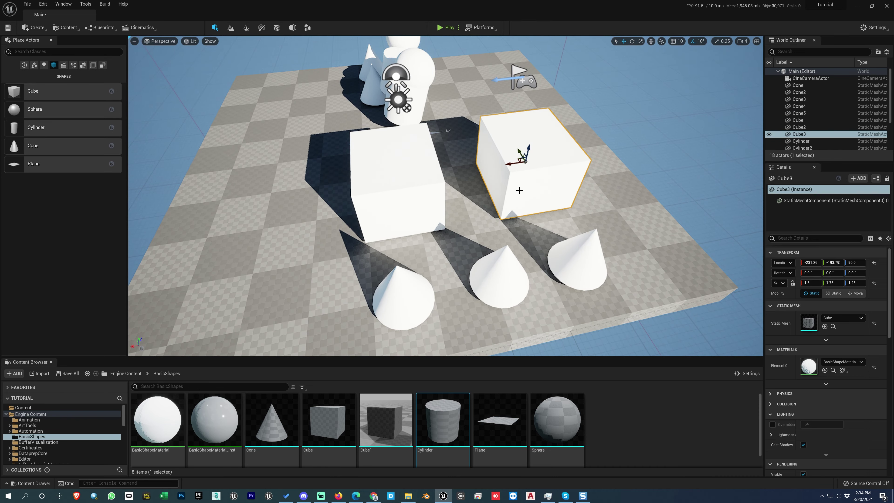
drag(508, 163, 257, 196)
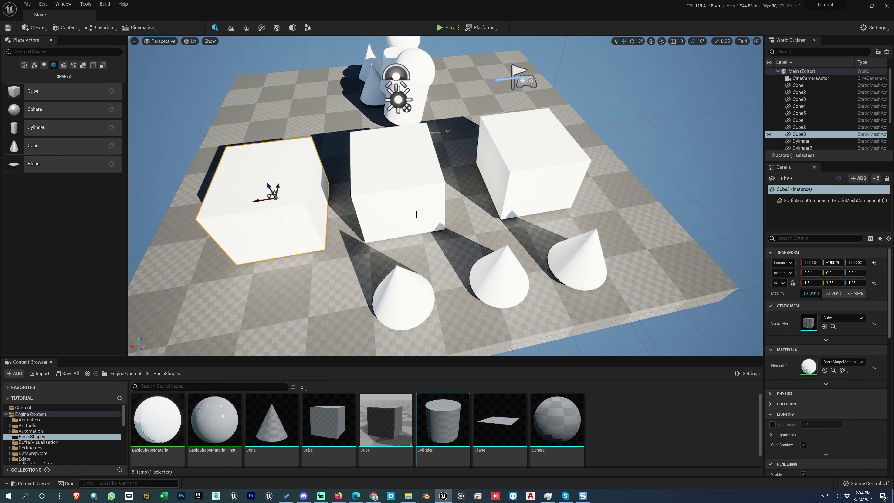
alt+drag(415, 215, 432, 228)
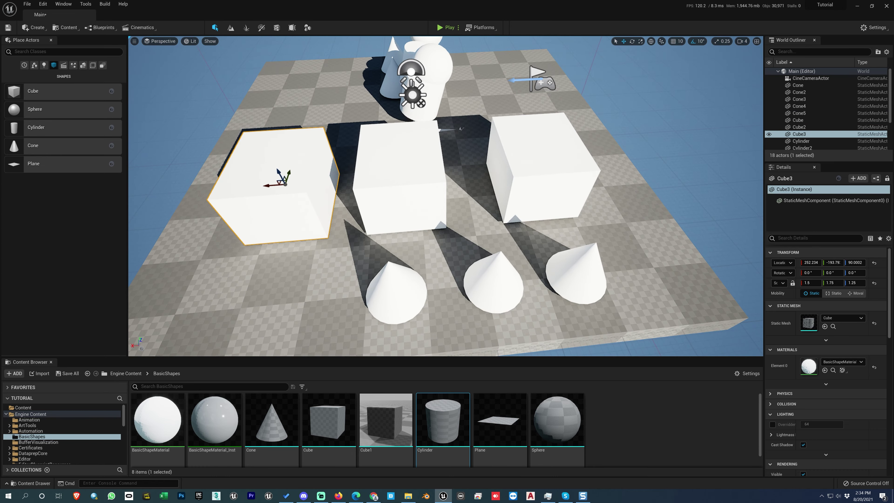
Frame a low-angle view along the row of cubes with the cones beside it and store it as camera bookmark 1.
scroll(423, 230, up, 3)
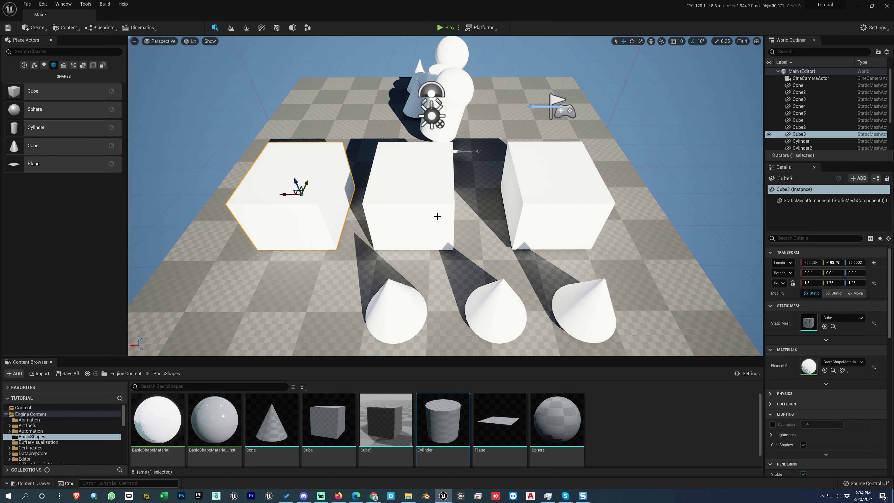
mouse_move(236, 176)
alt+mouse_down()
mouse_move(306, 176)
mouse_move(236, 151)
mouse_move(236, 163)
alt+mouse_up()
alt+drag(387, 198, 500, 169)
mouse_move(391, 219)
alt+mouse_down()
mouse_move(384, 206)
mouse_move(382, 227)
alt+mouse_up()
alt+drag(381, 194, 372, 192)
middle_drag(408, 231, 438, 240)
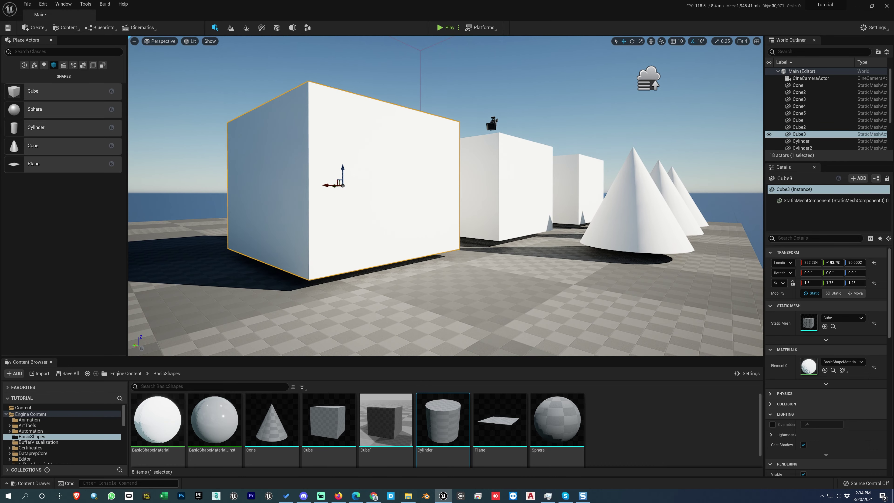
right_drag(409, 231, 408, 226)
middle_drag(409, 229, 395, 225)
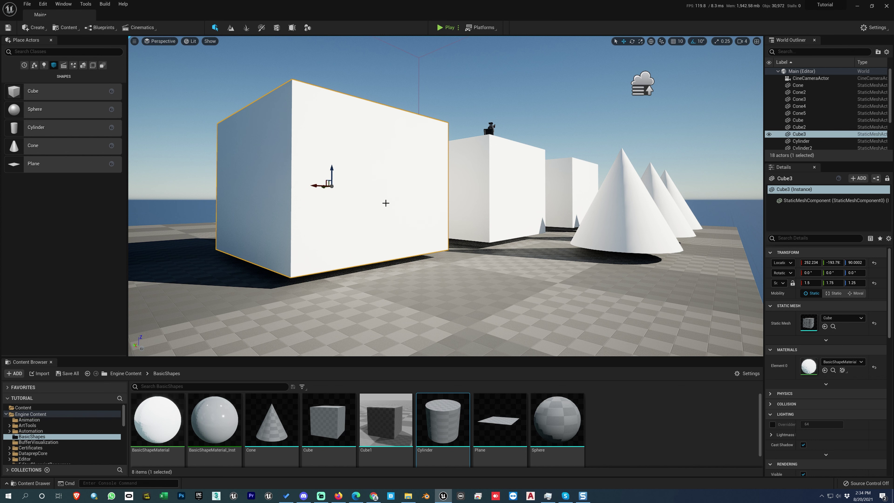
Store a low view from the opposite, shaded side of the cubes as camera bookmark 2, and switch between bookmarks 1 and 2.
alt+drag(412, 185, 430, 193)
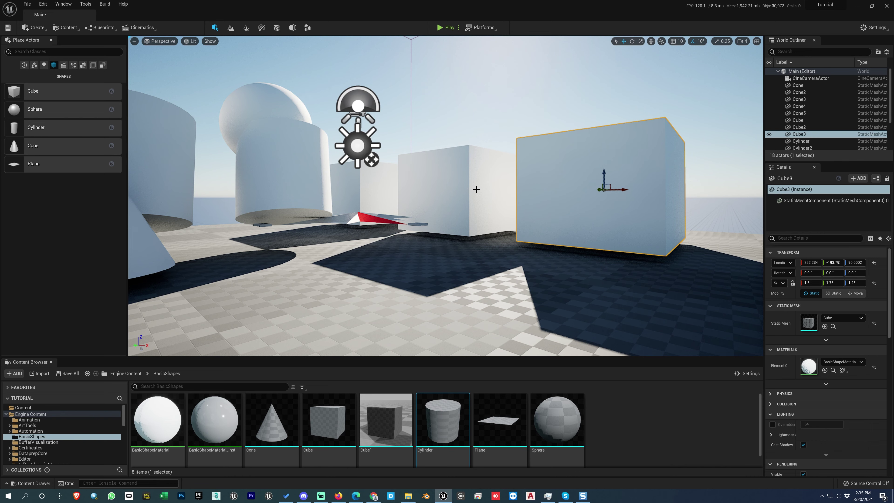
right_drag(475, 189, 476, 189)
alt+drag(476, 189, 476, 189)
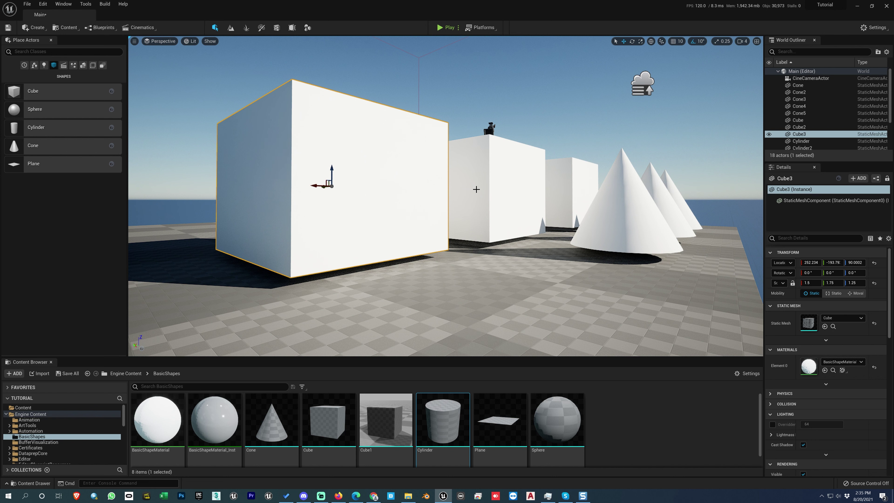
right_drag(476, 189, 476, 189)
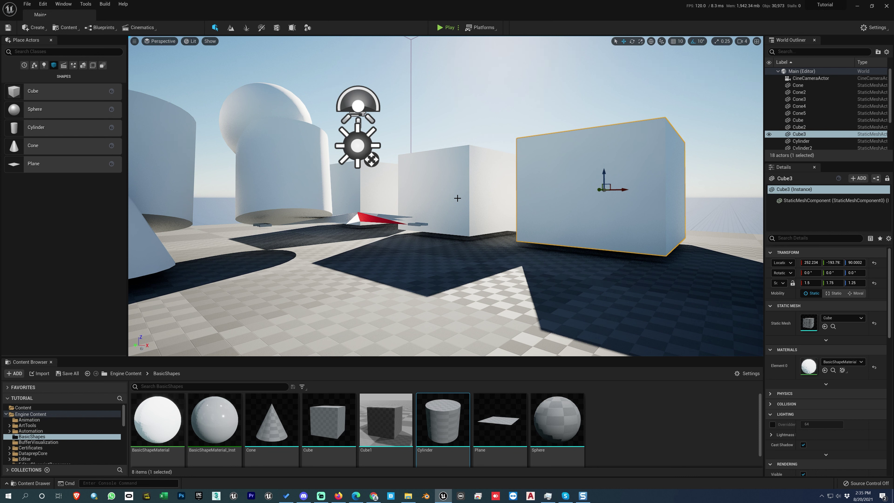
Frame an elevated overview of all the shapes and the floor and store it as camera bookmark 3.
alt+drag(449, 193, 577, 286)
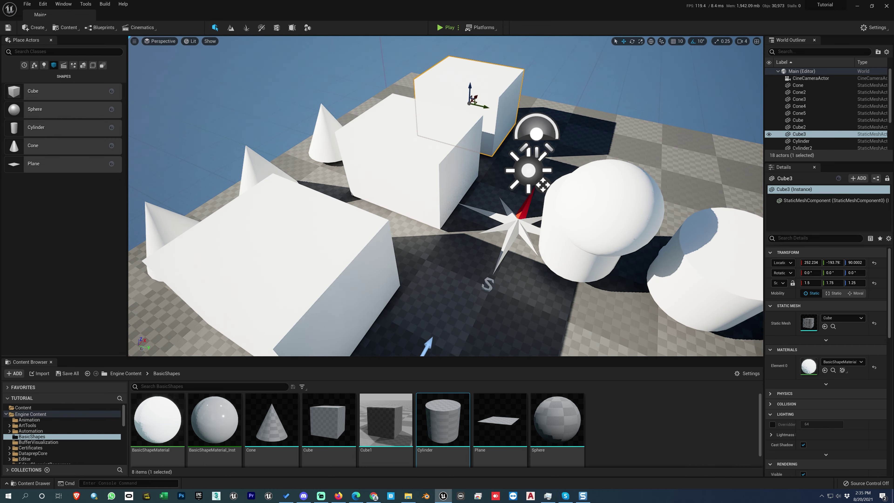
right_drag(451, 192, 472, 221)
alt+drag(451, 191, 440, 155)
alt+right_drag(446, 196, 356, 196)
alt+drag(480, 189, 496, 196)
right_drag(479, 189, 484, 197)
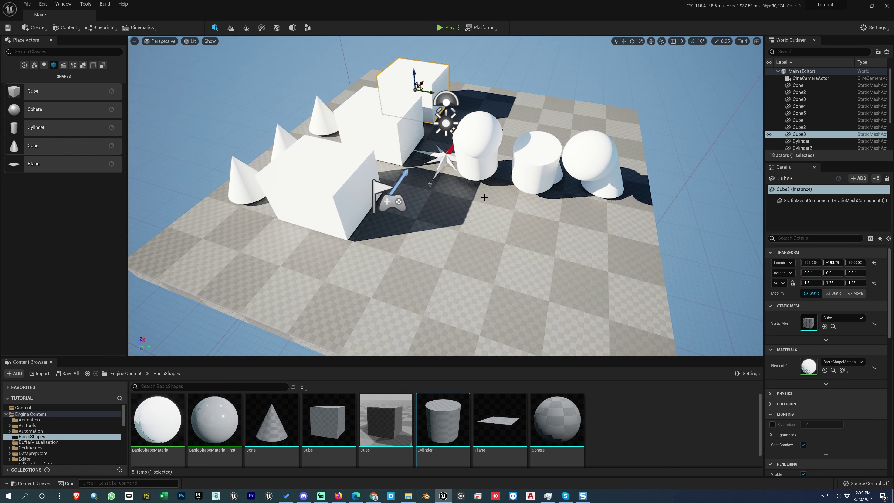
Store a low view from outside the floor's corner as camera bookmark 4, and bookmark a view of the floor's underside too.
alt+drag(489, 212, 542, 144)
right_drag(493, 183, 512, 218)
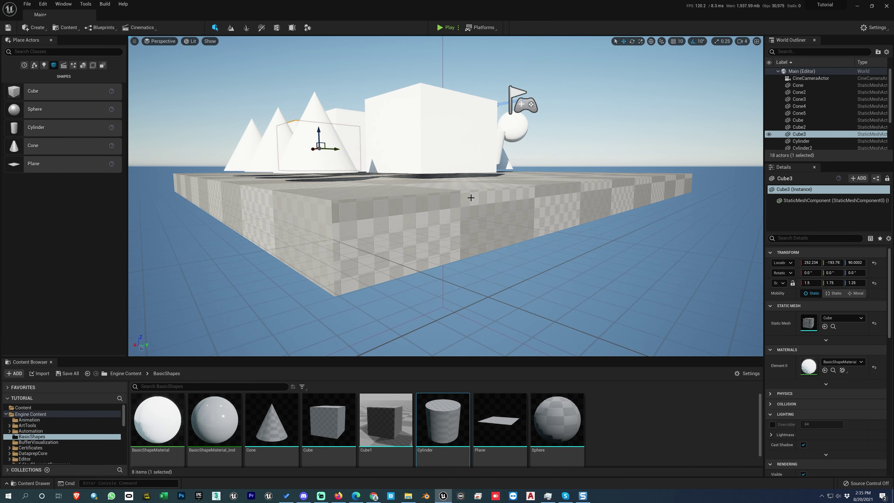
alt+drag(471, 198, 584, 245)
right_drag(472, 202, 471, 211)
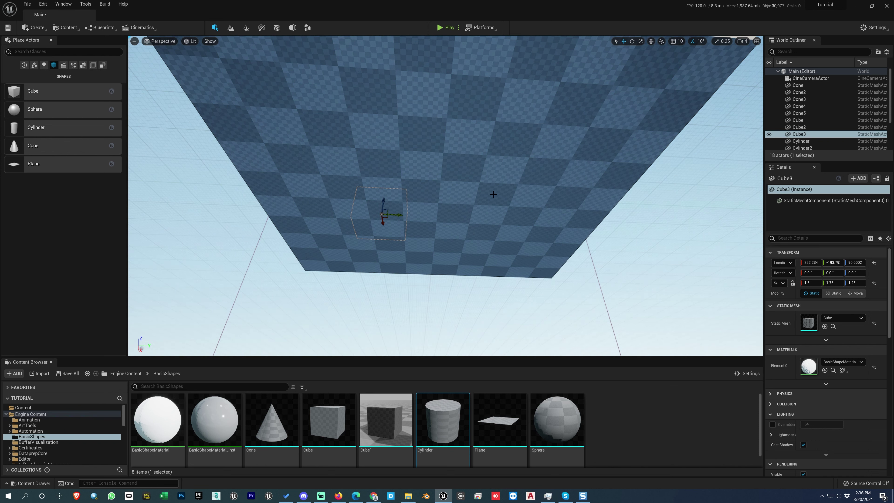
Recall the stored camera bookmarks one after another, including 1, 2, 3 and 4, to compare the saved viewpoints.
key(1)
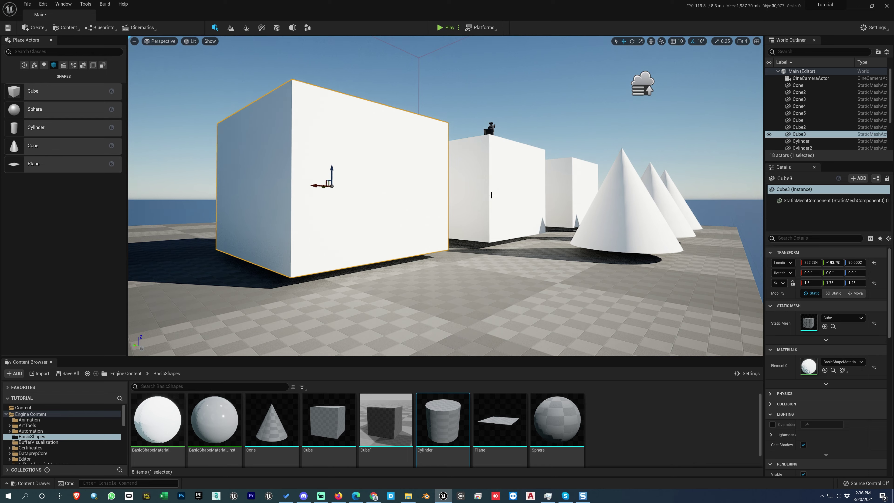
right_drag(491, 195, 491, 194)
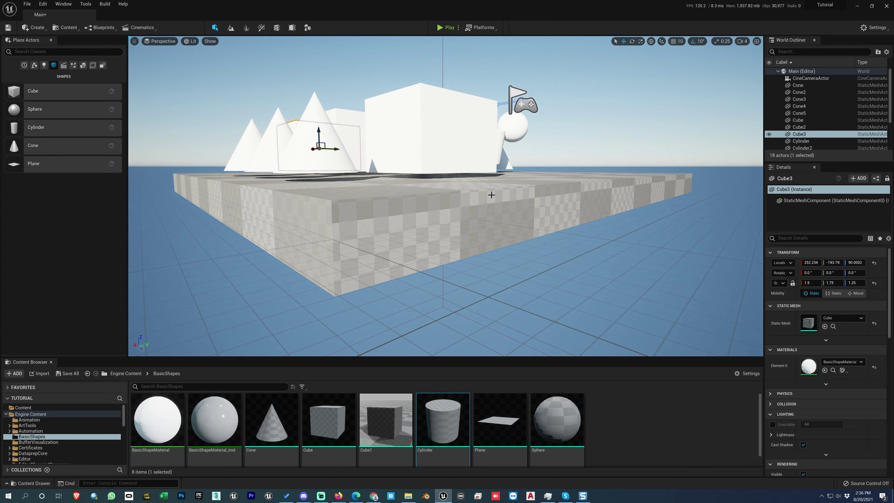
key(1)
alt+drag(491, 195, 352, 46)
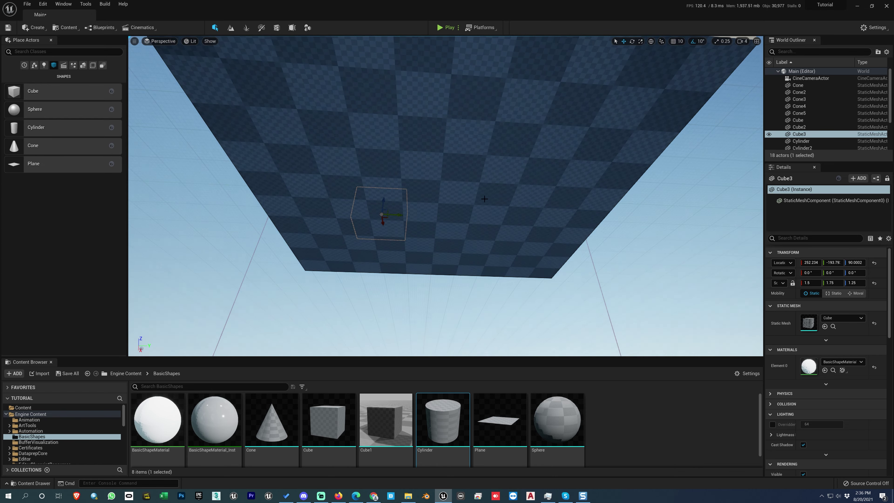
alt+drag(491, 194, 491, 300)
key(4)
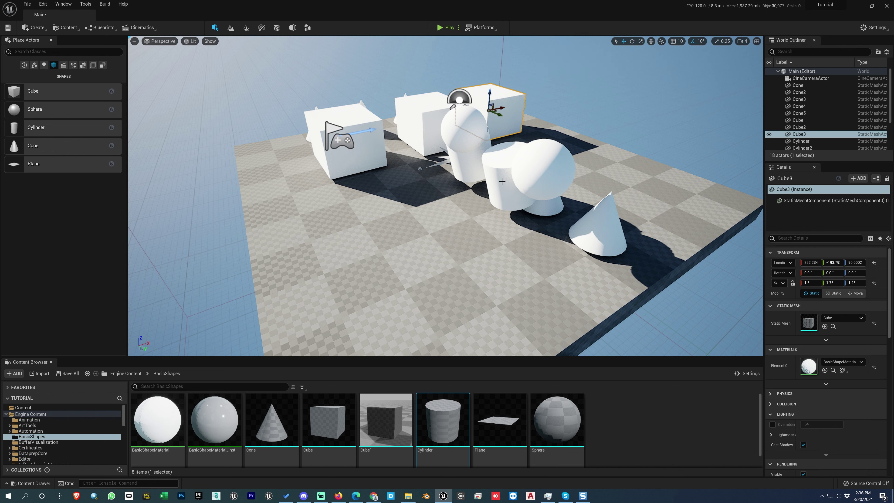
key(1)
key(2)
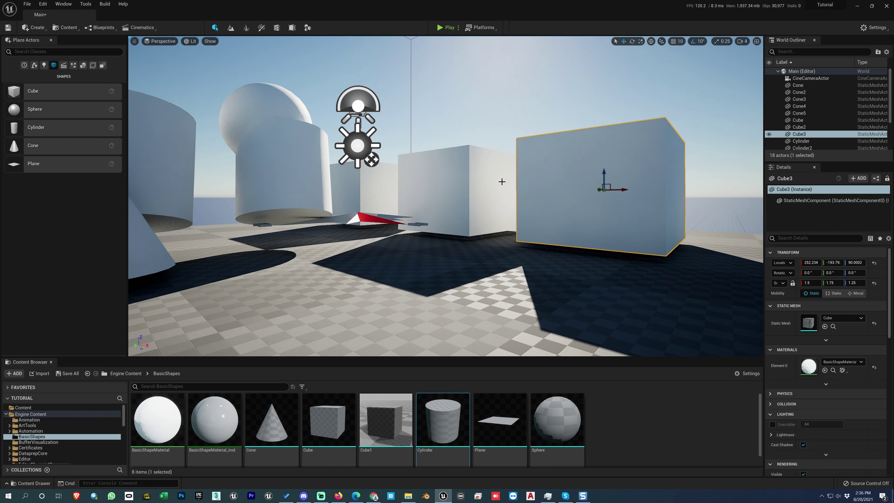
key(3)
key(4)
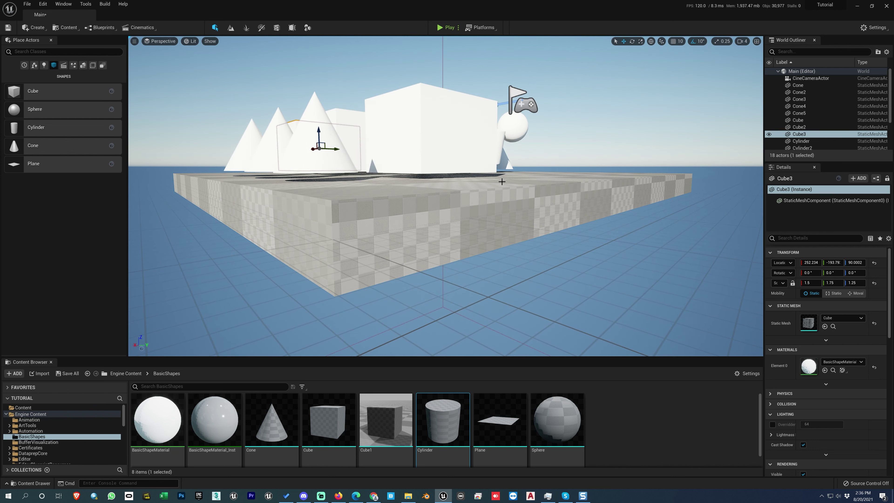
Reframe the elevated overview of the shapes and floor from a slightly lower angle.
alt+drag(501, 182, 467, 216)
right_drag(499, 175, 499, 175)
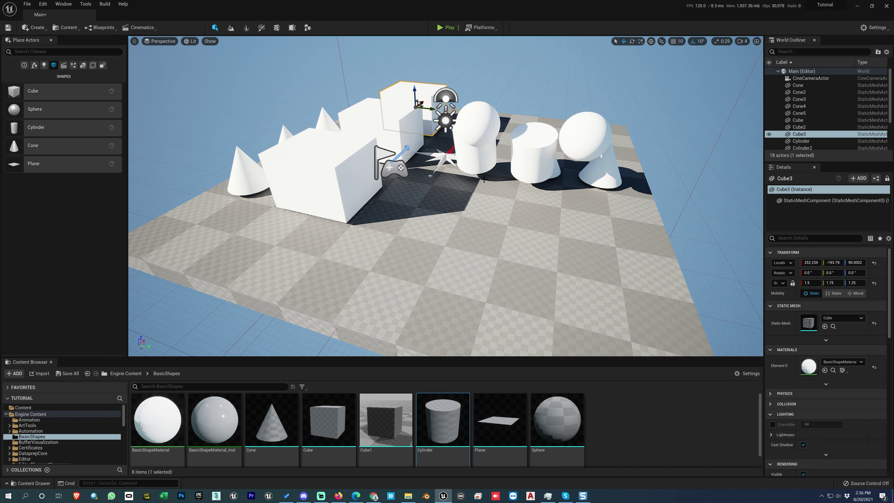
Switch to the top wireframe view and frame the whole floor with all its shapes.
right_drag(483, 180, 483, 179)
alt+drag(484, 179, 439, 149)
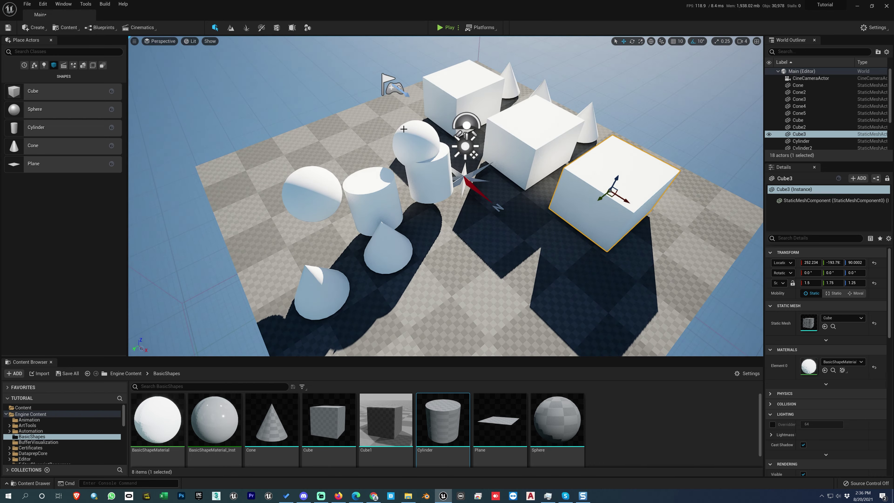
right_drag(456, 163, 470, 164)
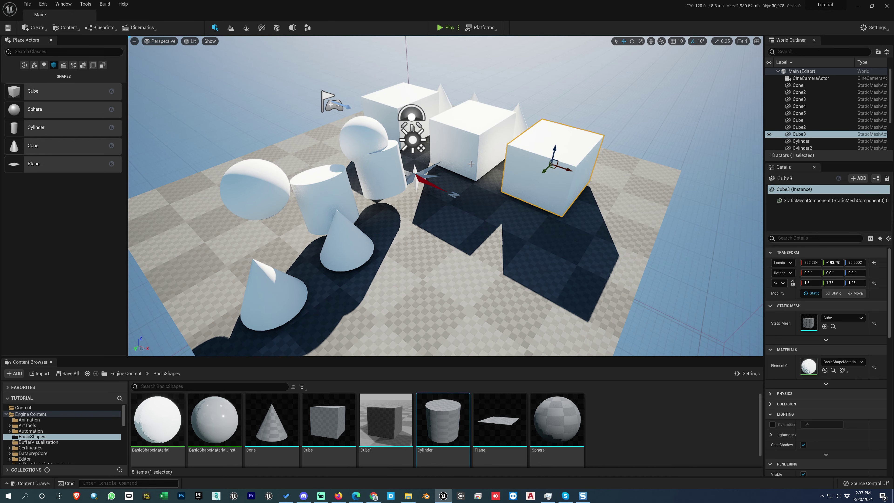
key(alt+j)
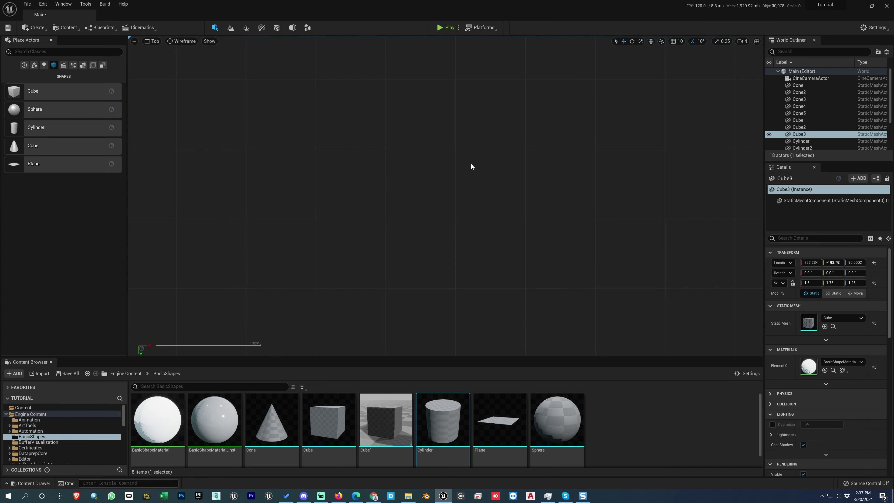
scroll(470, 162, down, 10)
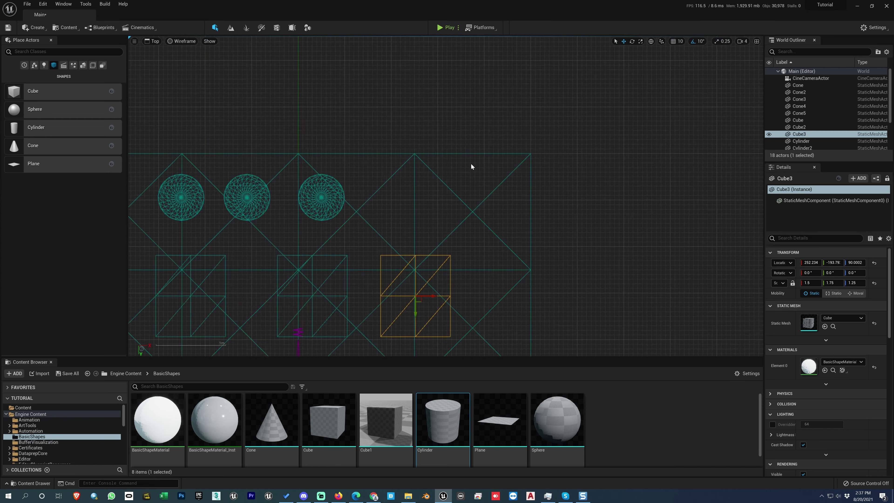
scroll(470, 163, up, 5)
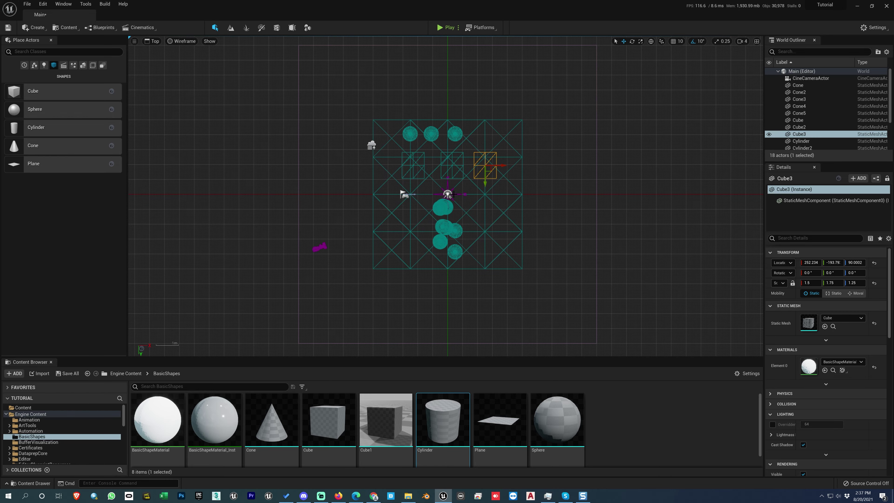
scroll(453, 194, up, 2)
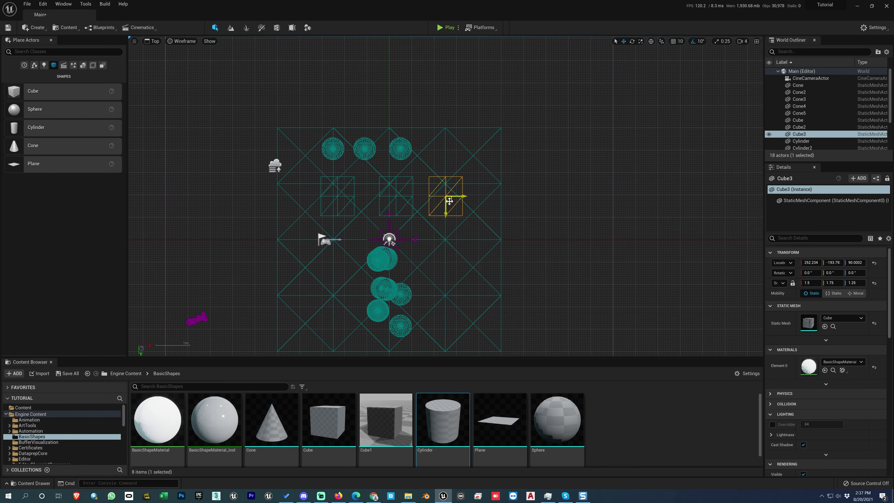
right_drag(475, 237, 492, 226)
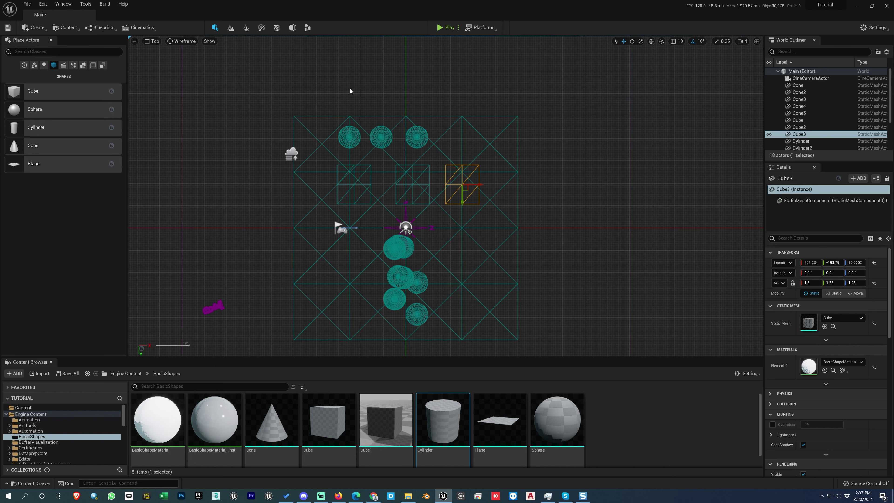
Compare the scene in the front, left and top wireframe views, returning to the perspective view.
key(alt+h)
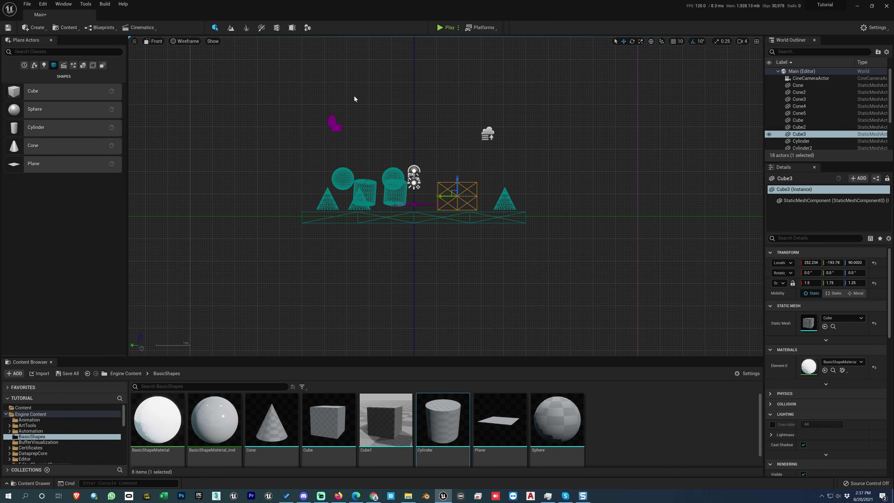
key(alt+k)
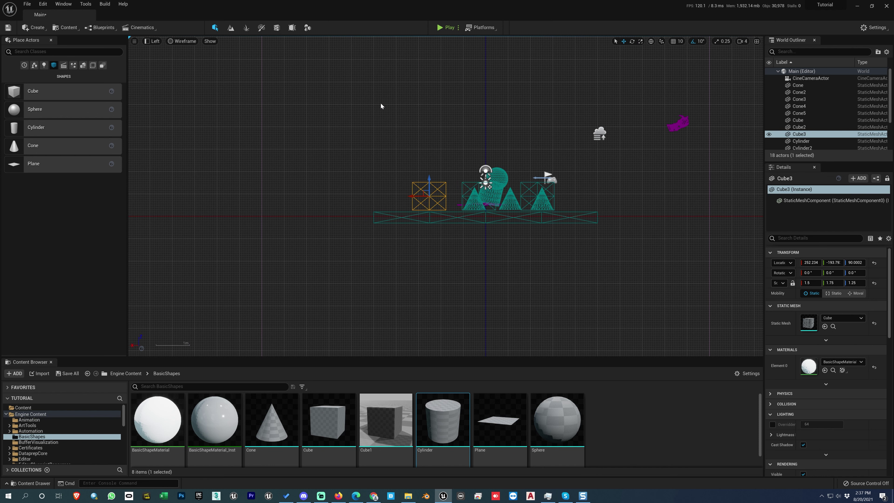
key(alt+g)
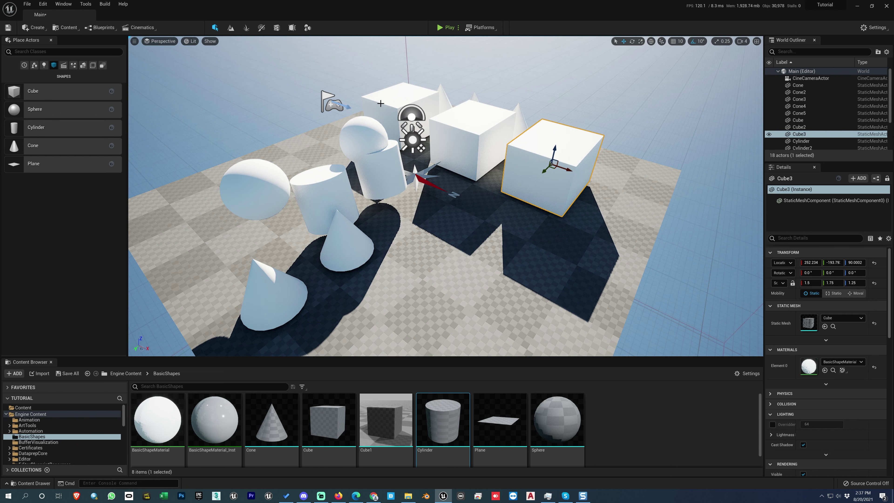
key(alt+h)
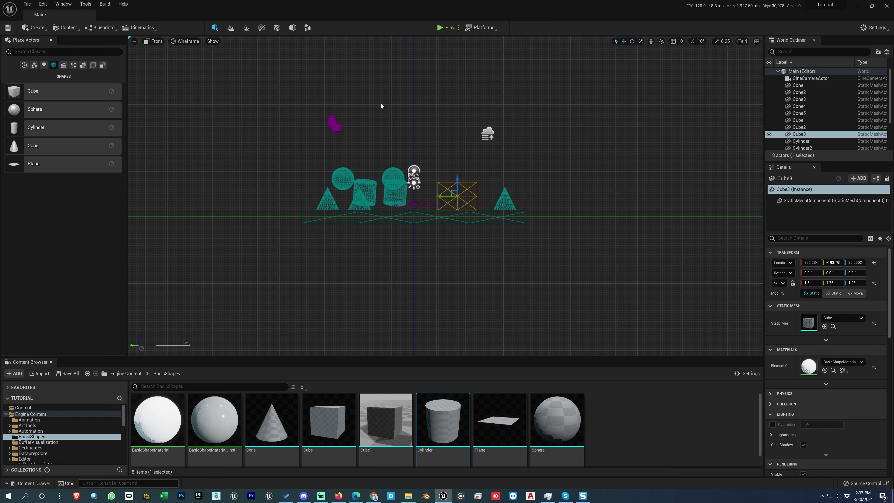
key(alt+j)
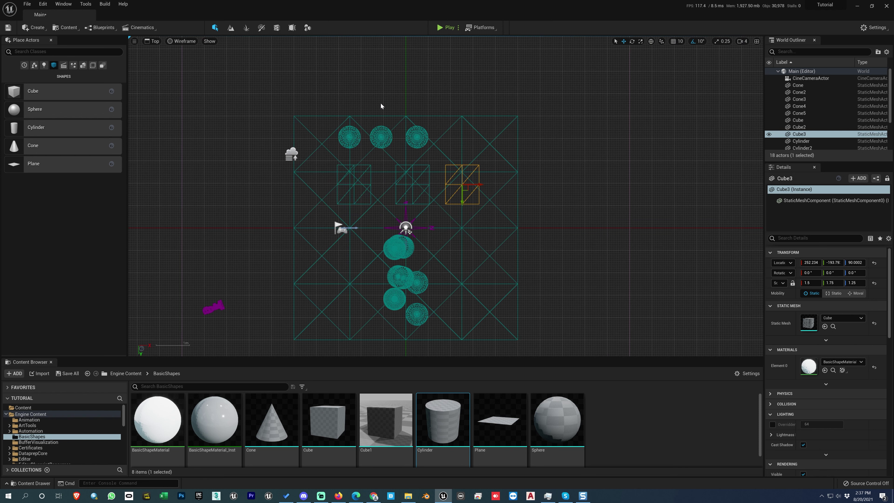
key(alt+k)
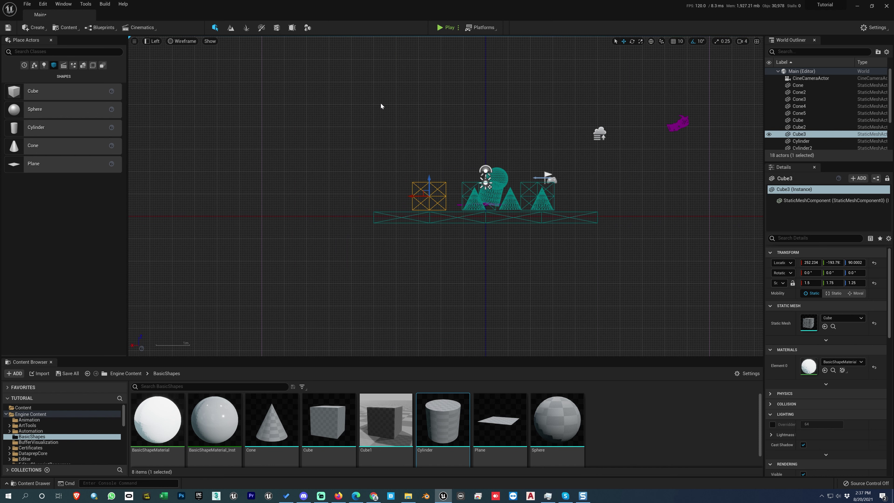
key(alt+g)
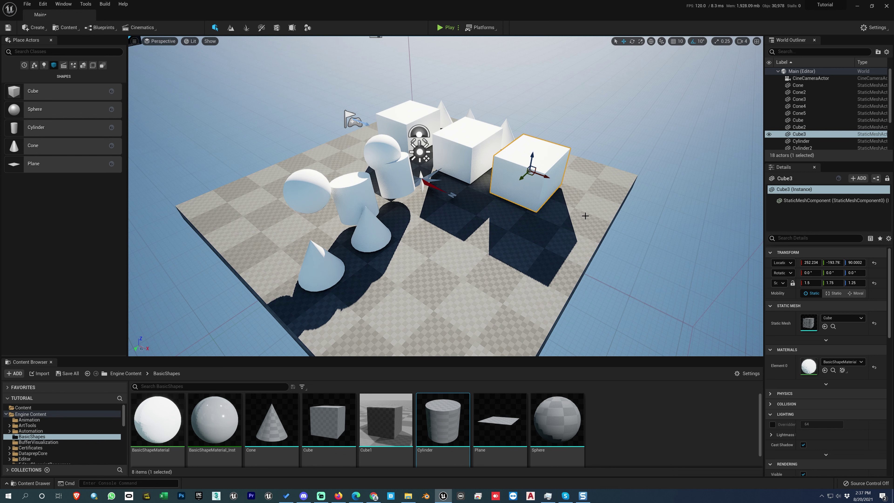
In the front wireframe view, lower the selected cube toward the floor to about Z 82.8 and return to perspective.
key(alt+h)
scroll(457, 204, up, 10)
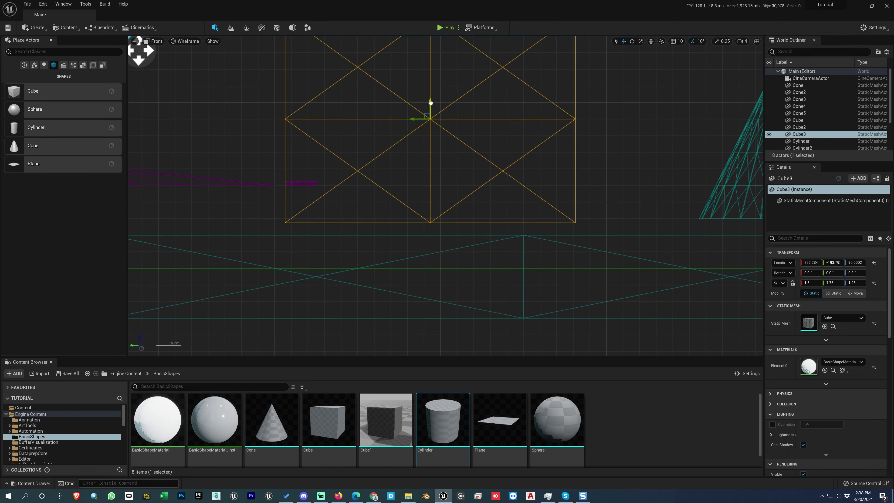
drag(430, 103, 432, 114)
key(alt+g)
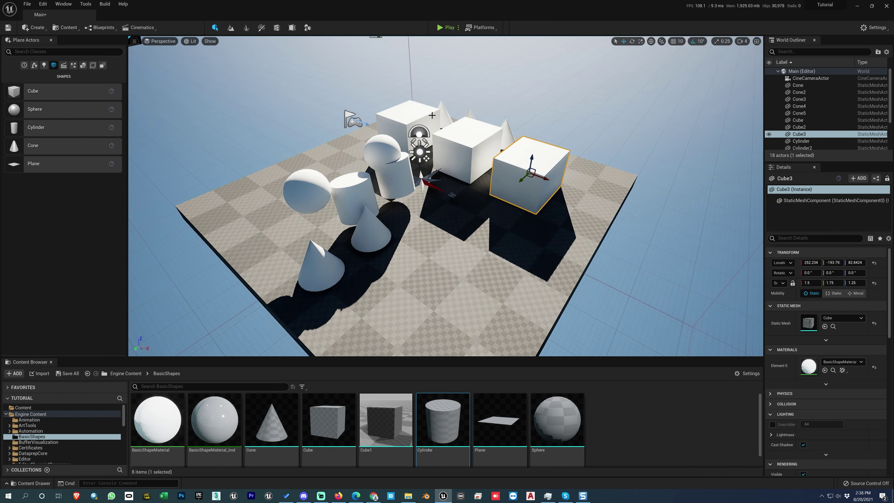
Focus on the selected cube and fine-tune its height above the floor to about Z 82.5.
key(f)
alt+drag(530, 212, 296, 165)
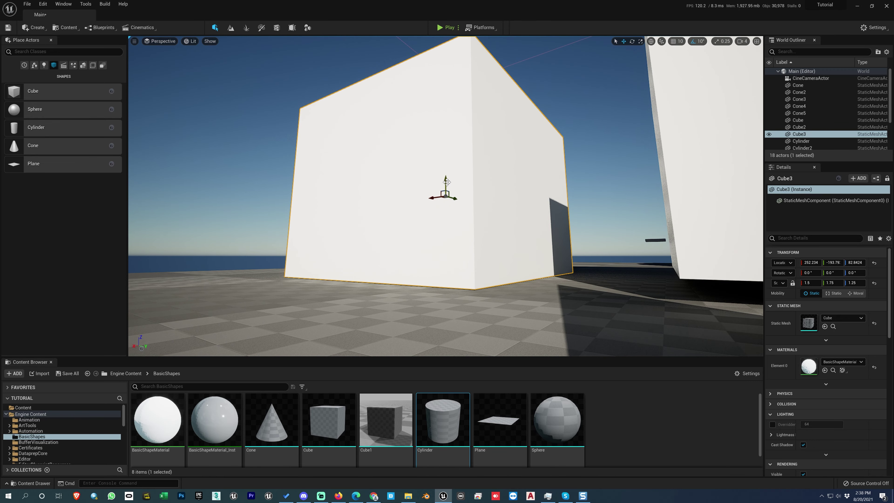
drag(446, 181, 446, 182)
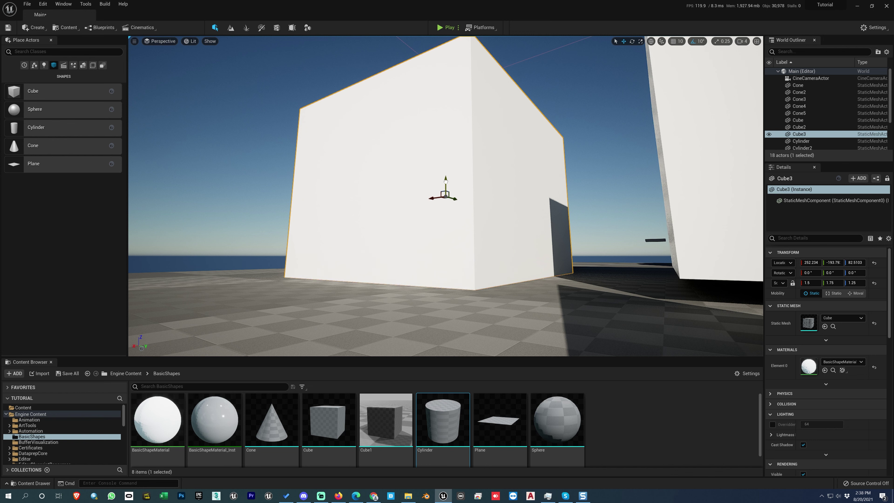
alt+drag(533, 201, 701, 267)
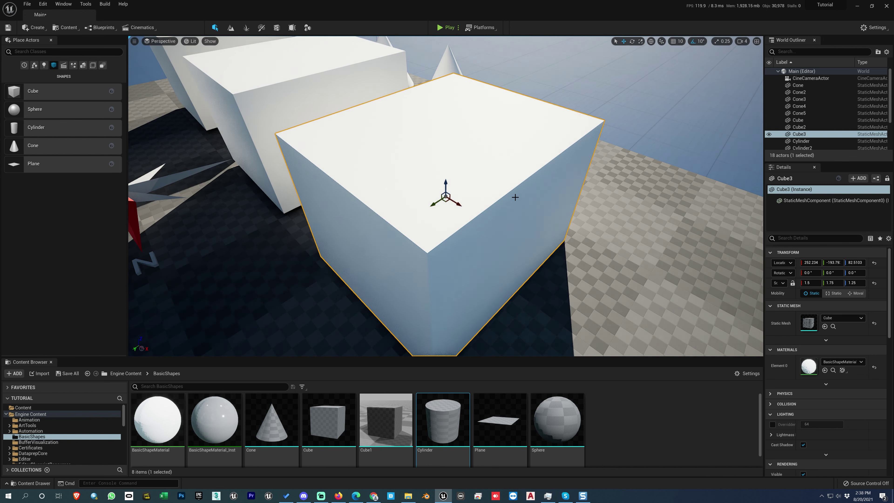
Check the lowered cube's position in the front, top and left wireframe views and in perspective.
key(alt+h)
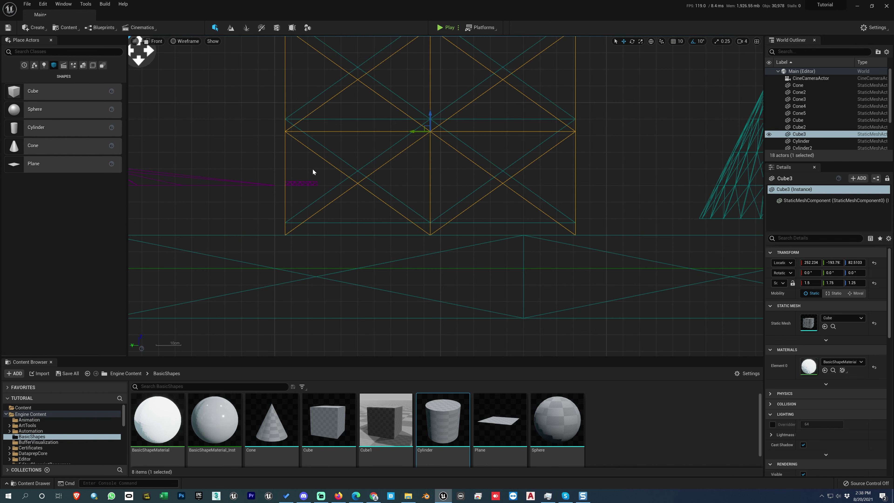
key(alt+j)
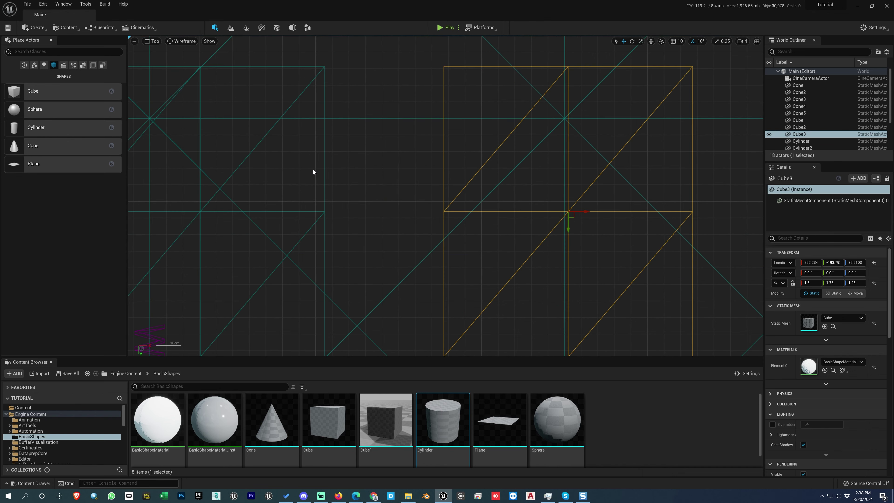
key(alt+k)
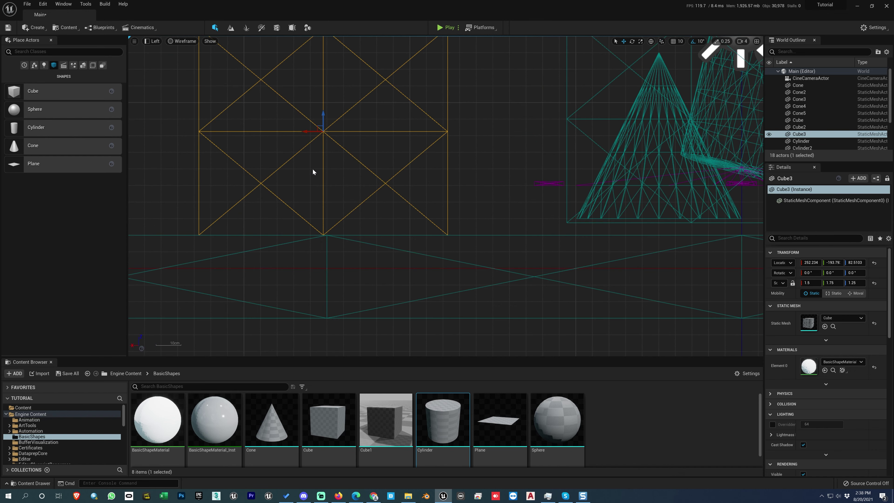
key(alt+g)
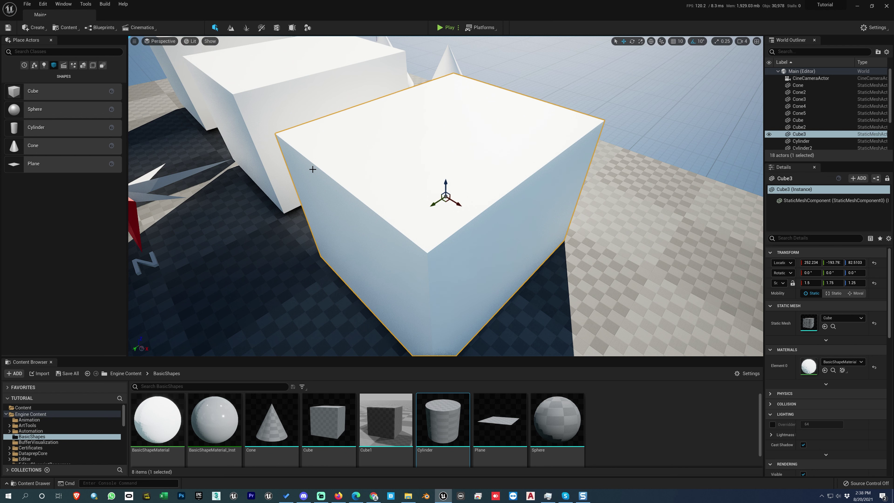
key(alt+h)
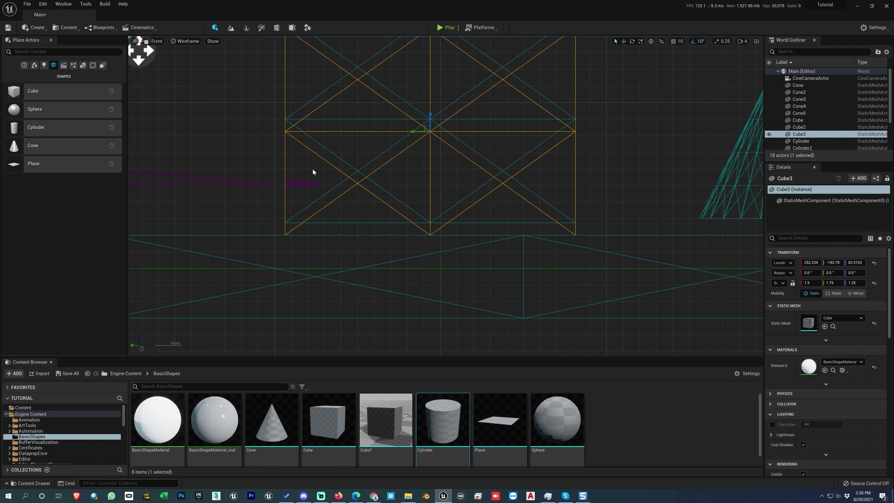
key(alt+k)
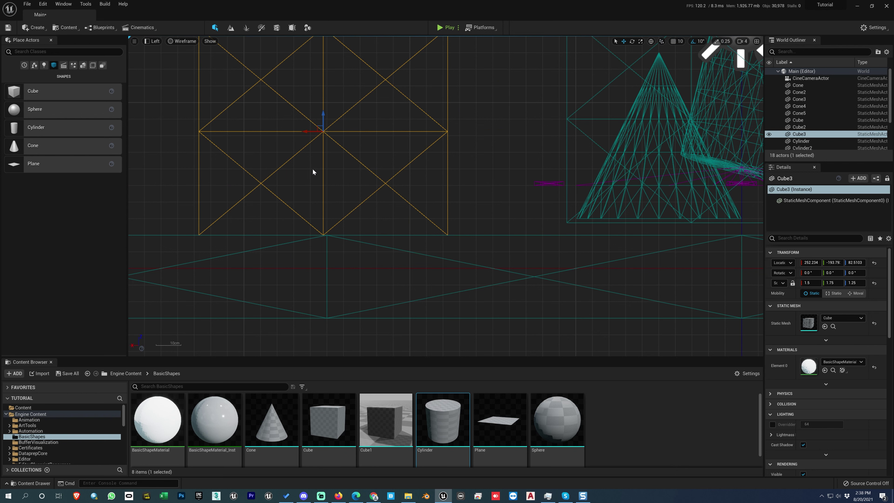
key(alt+j)
key(alt+g)
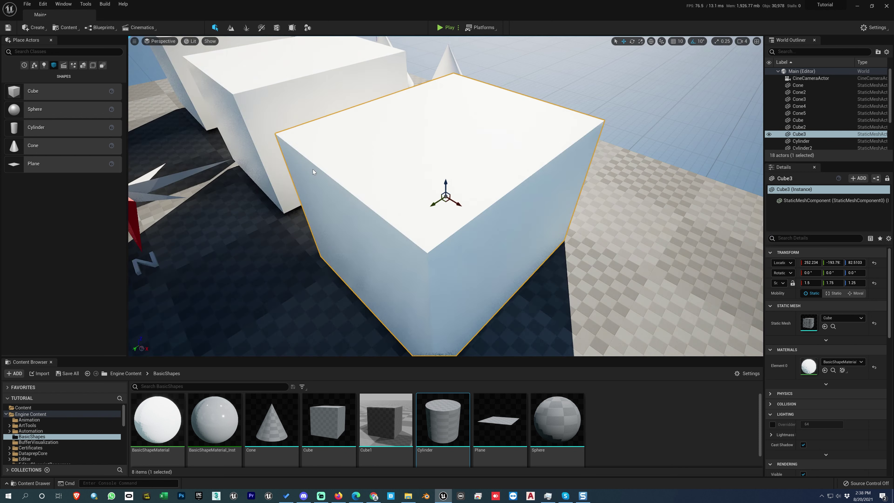
scroll(313, 172, down, 5)
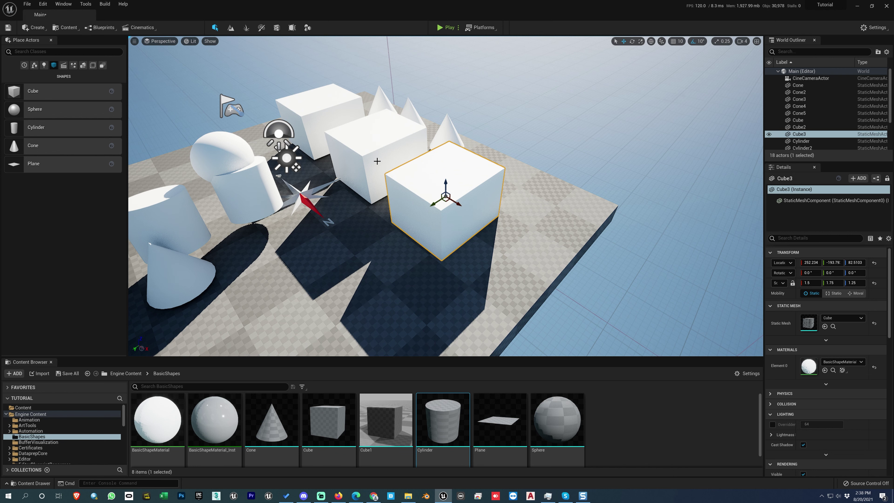
key(alt+h)
key(alt+j)
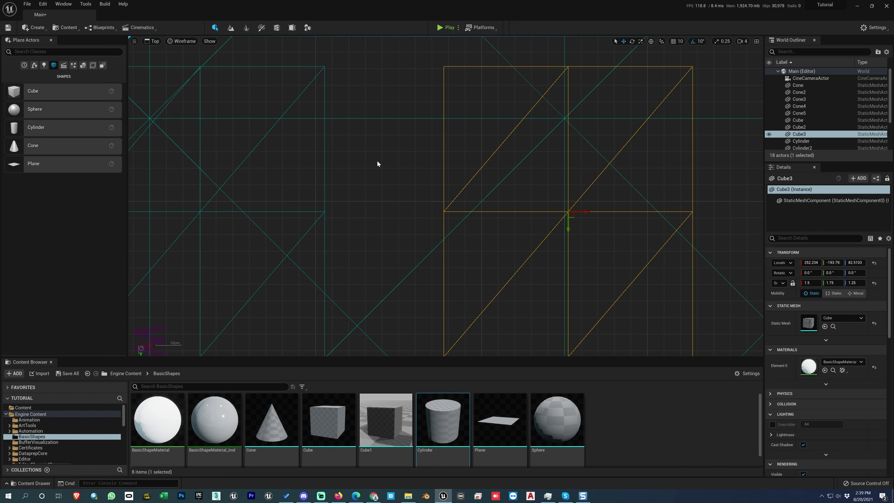
key(alt+k)
key(alt+g)
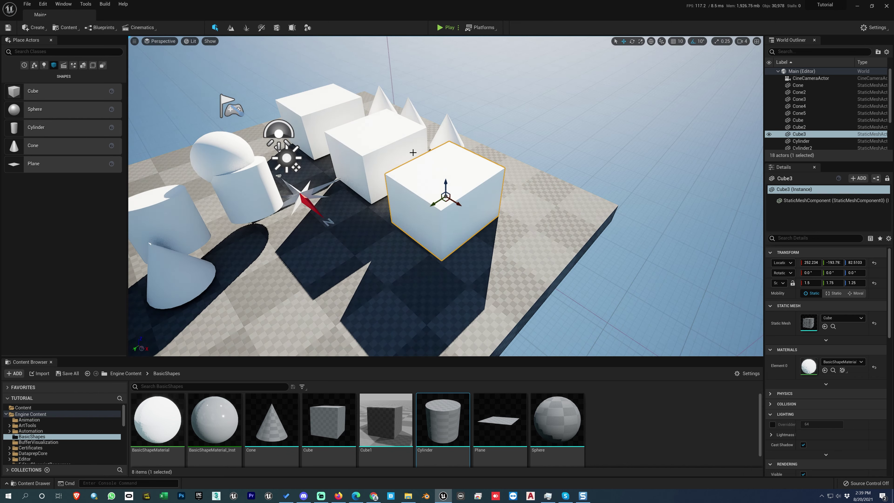
Raise the selected cube above the floor to about Z 210.6 and keep it selected.
alt+drag(380, 186, 309, 178)
alt+drag(380, 185, 476, 221)
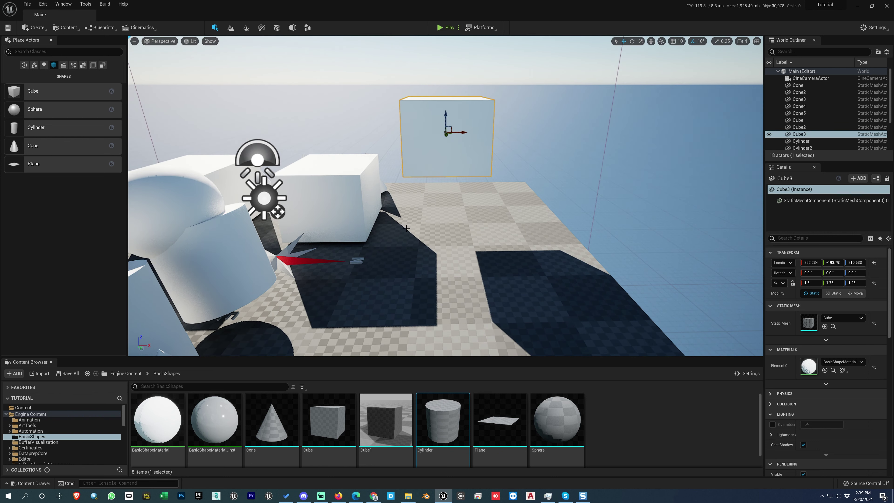
click(461, 231)
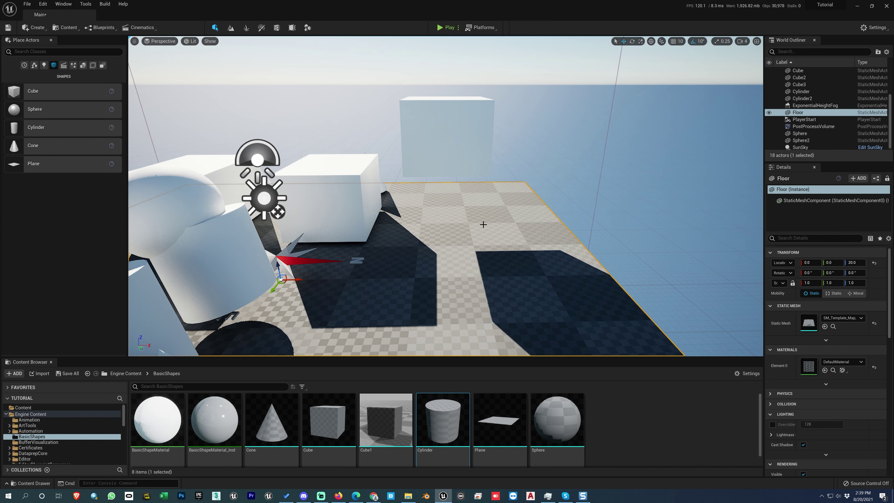
alt+drag(460, 184, 416, 206)
click(461, 184)
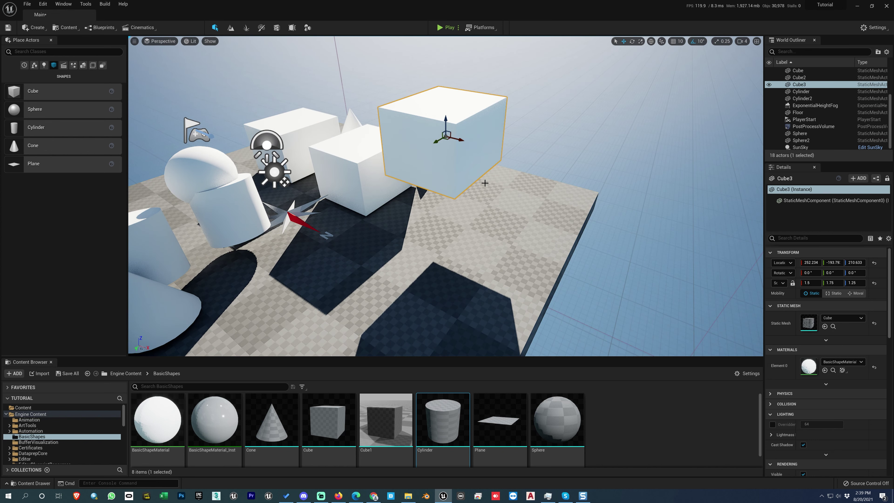
alt+drag(477, 225, 527, 207)
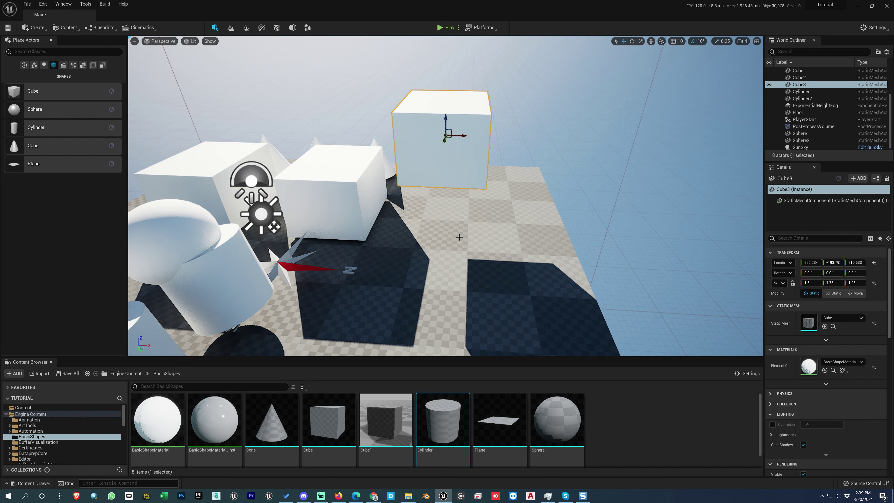
Snap the raised cube down onto the floor, and lift it again to about Z 251.8.
key(End)
alt+drag(457, 228, 444, 198)
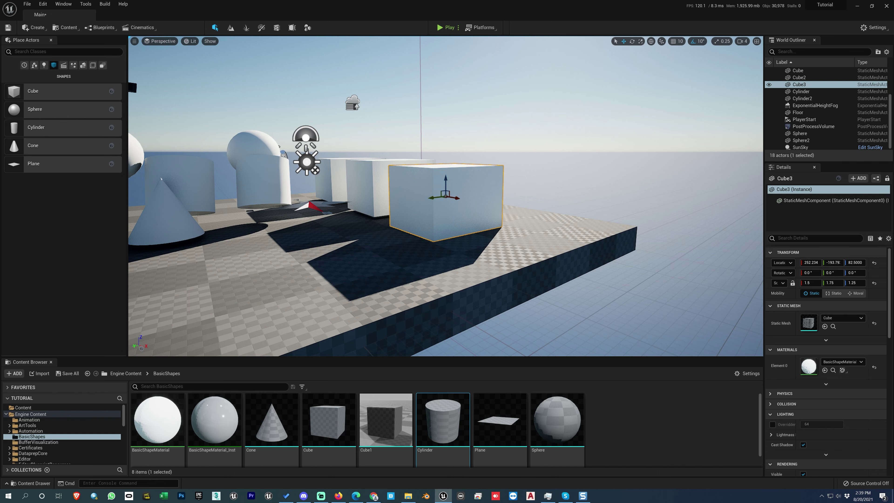
key(f)
drag(445, 193, 476, 158)
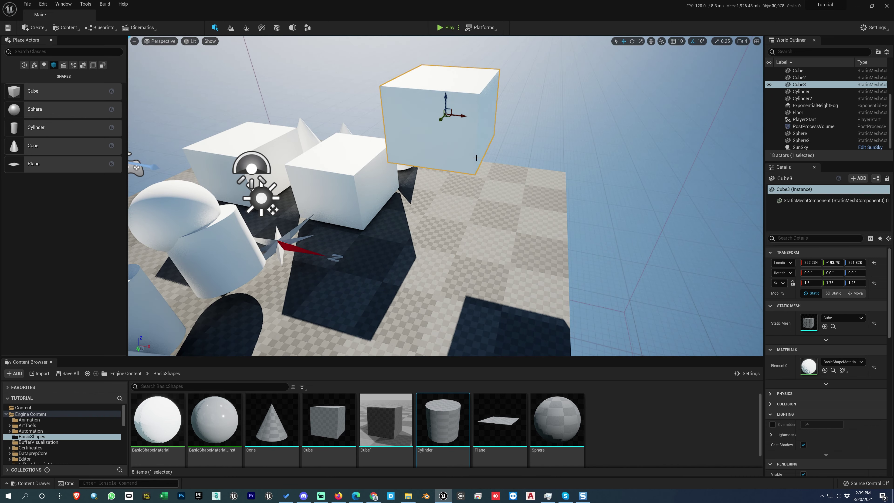
Undo the cube's last lift, and snap the floating sphere near the compass down onto the floor.
key(ctrl+z)
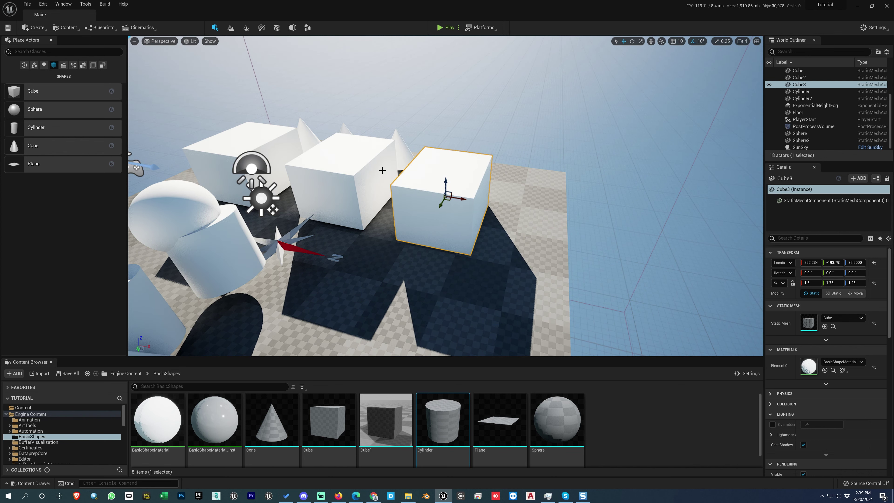
right_drag(382, 170, 358, 209)
click(358, 208)
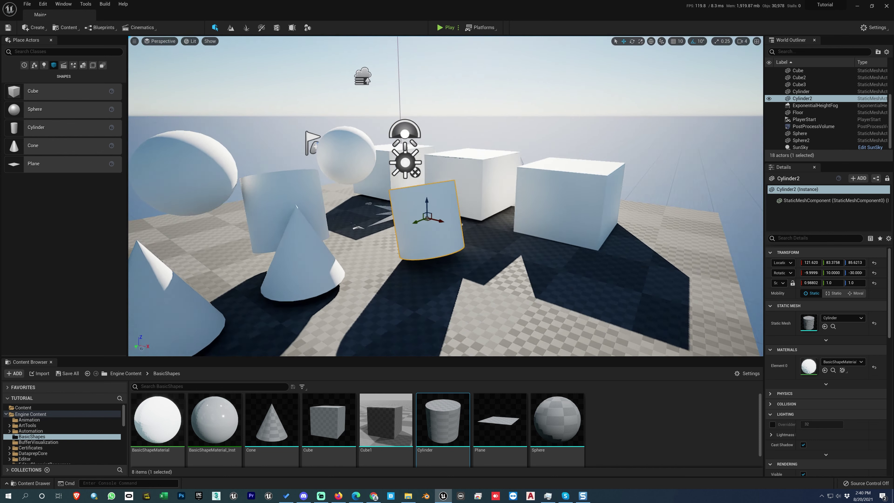
alt+drag(464, 204, 525, 197)
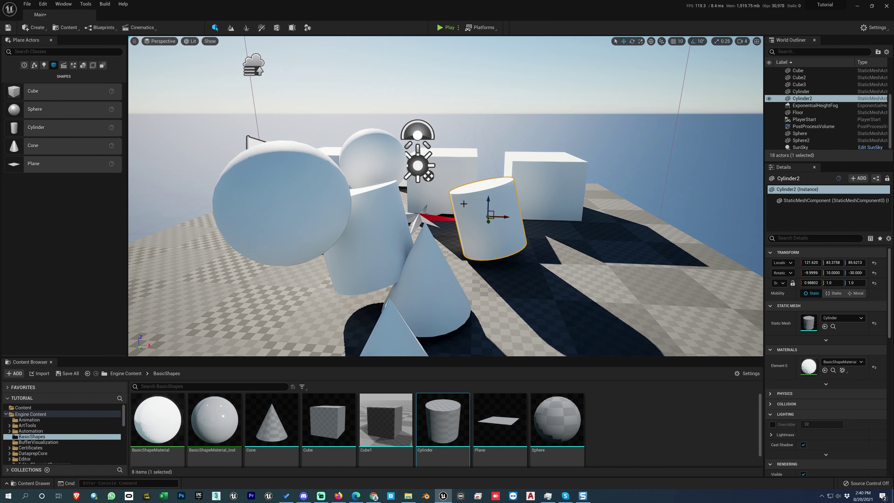
alt+drag(532, 247, 462, 232)
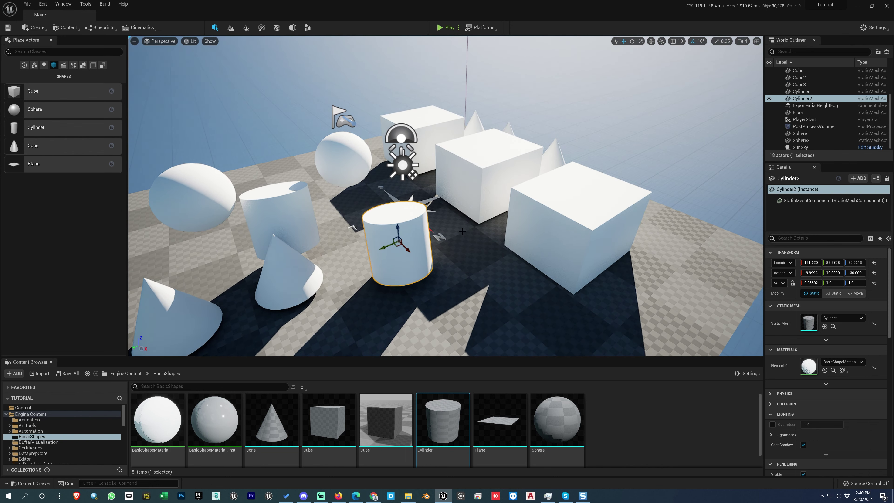
click(345, 170)
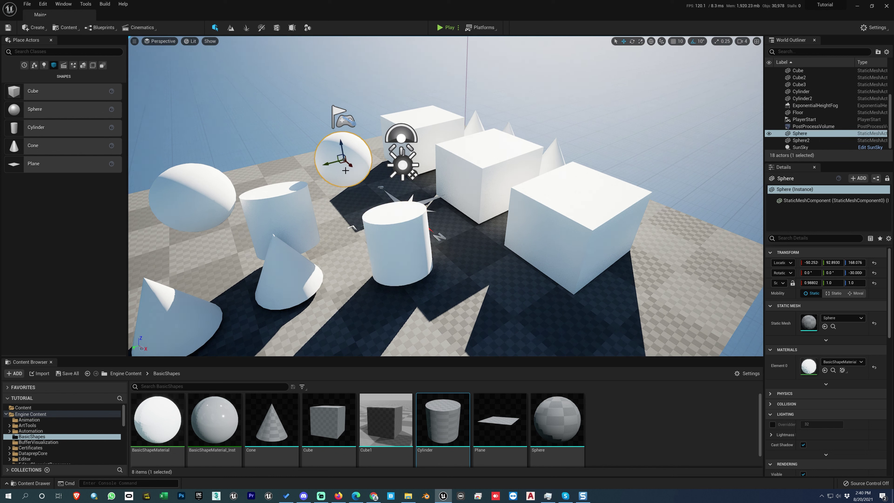
key(End)
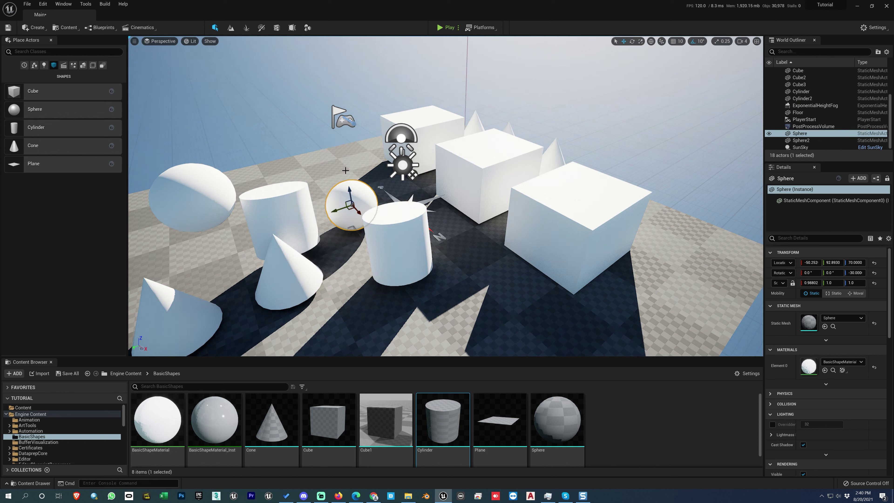
Move the tilted cylinder beneath the large sphere along X to about -178 and snap it down onto the floor.
click(289, 214)
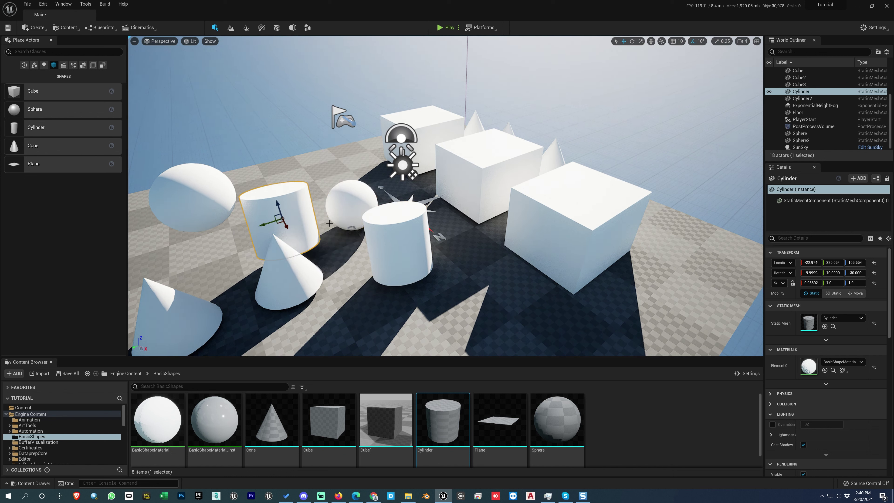
alt+drag(314, 222, 457, 232)
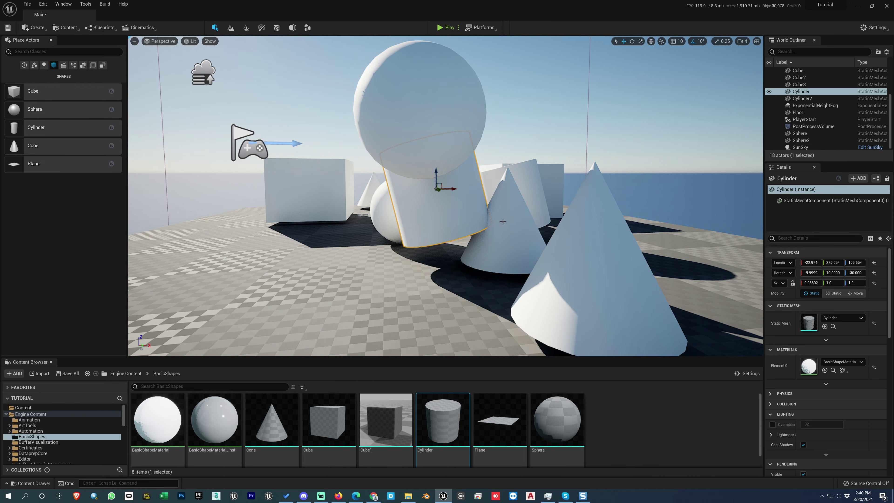
drag(453, 188, 375, 222)
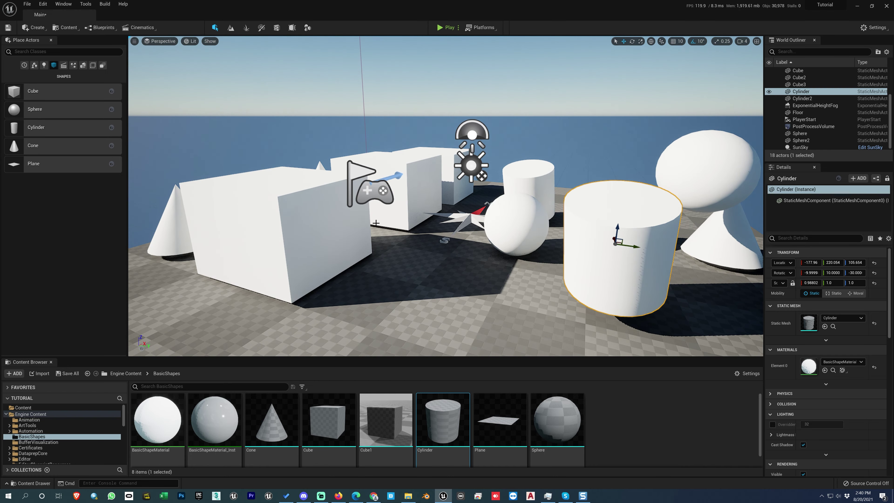
key(End)
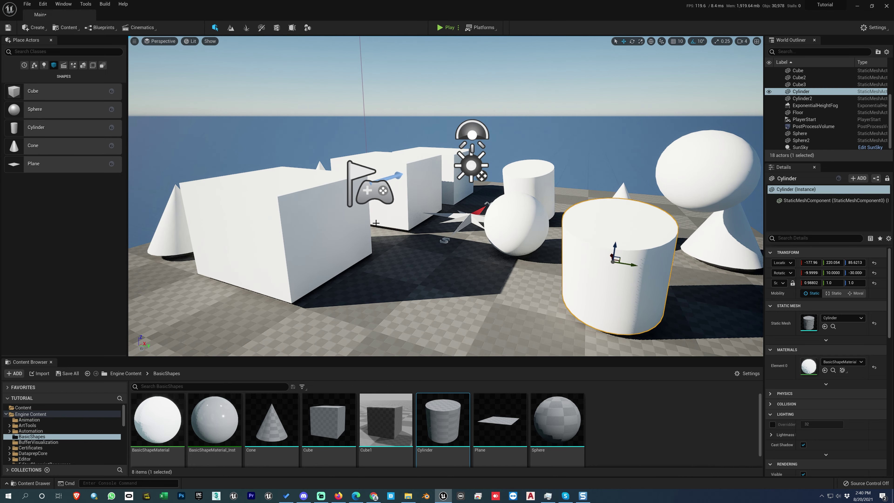
Select the second sphere floating above the cones and snap it down onto the surface beneath it.
alt+drag(510, 289, 383, 289)
scroll(534, 286, down, 3)
mouse_move(563, 278)
alt+mouse_down()
mouse_move(584, 296)
mouse_move(570, 285)
alt+mouse_up()
click(556, 228)
alt+drag(556, 227, 504, 239)
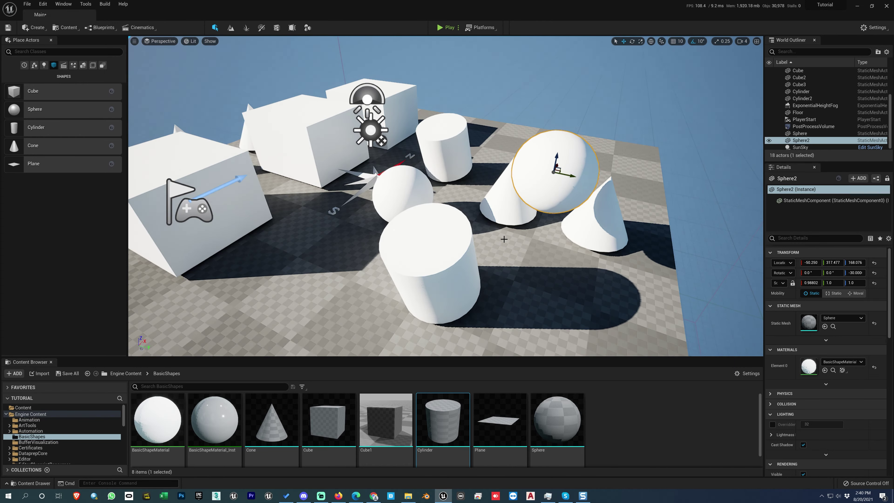
key(End)
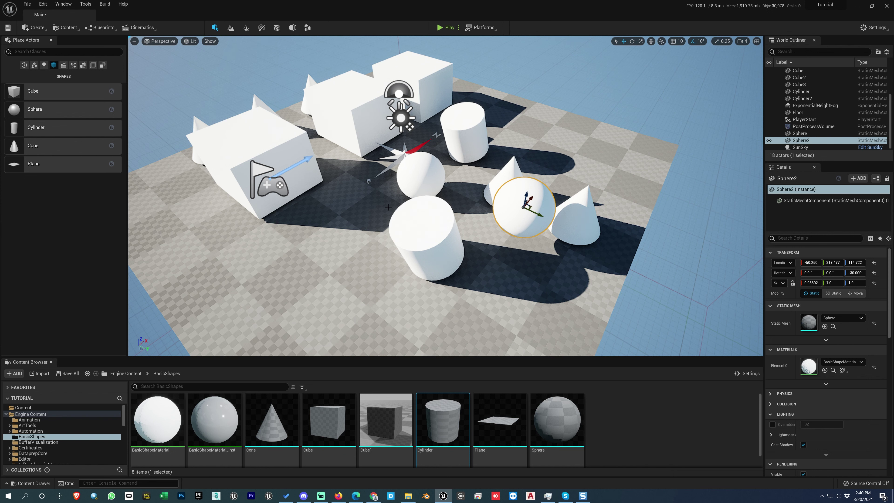
alt+drag(399, 226, 419, 223)
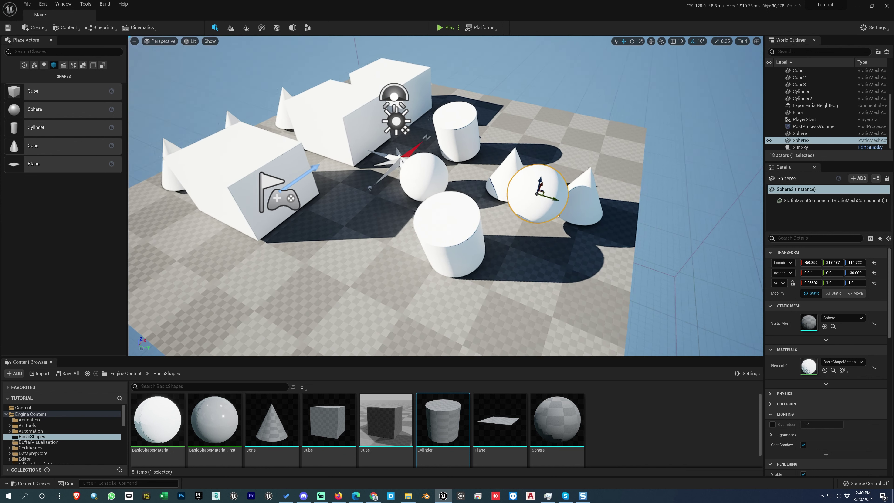
right_drag(408, 220, 400, 223)
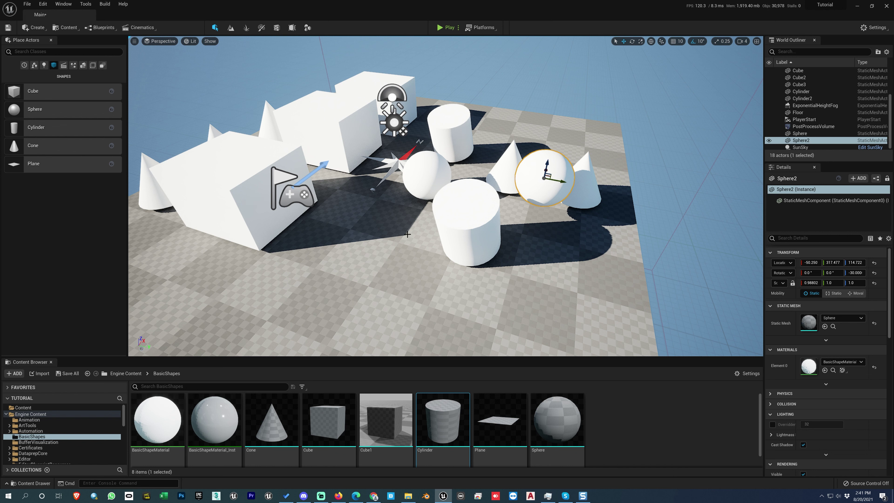
Select all actors of the same type as the selected sphere, and restore that group selection after picking a single cube.
key(shift+e)
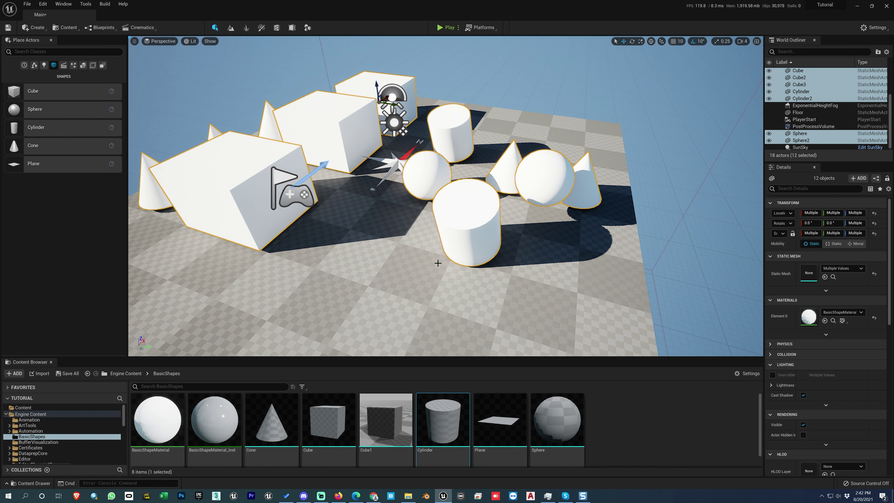
key(f)
click(314, 197)
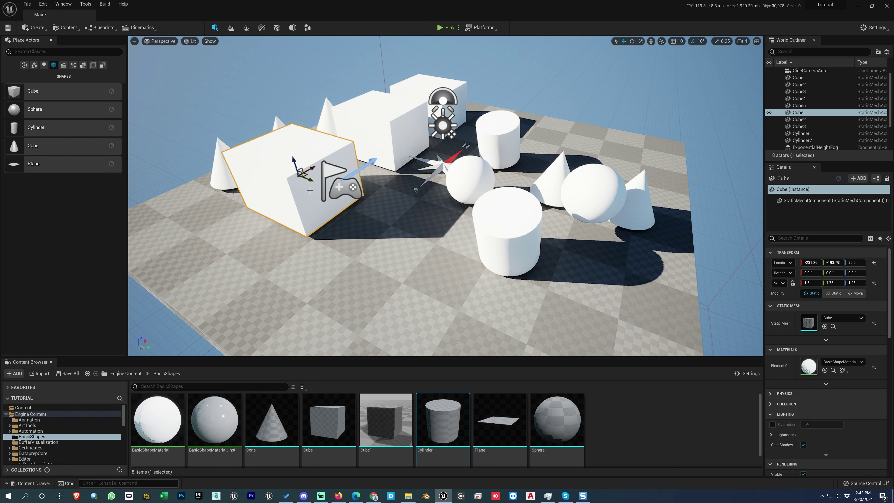
key(ctrl+z)
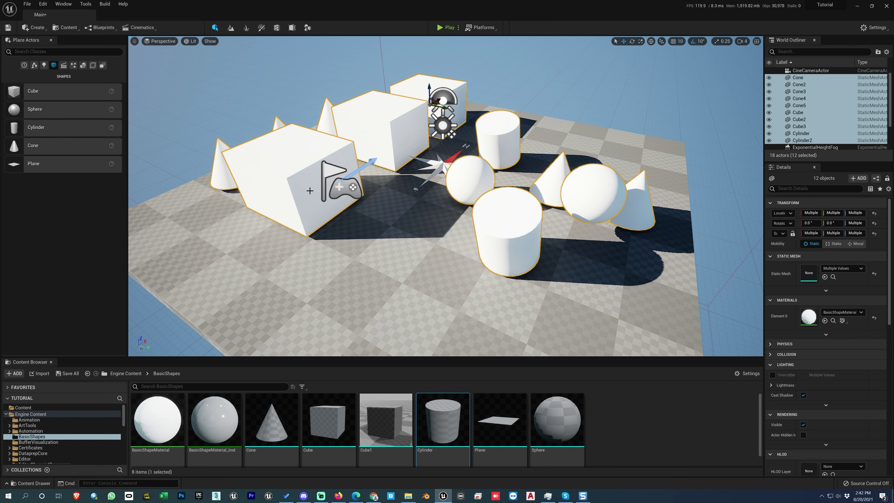
Isolate the cube at the far end of the row by showing only the selection, and unhide all the other actors.
click(370, 139)
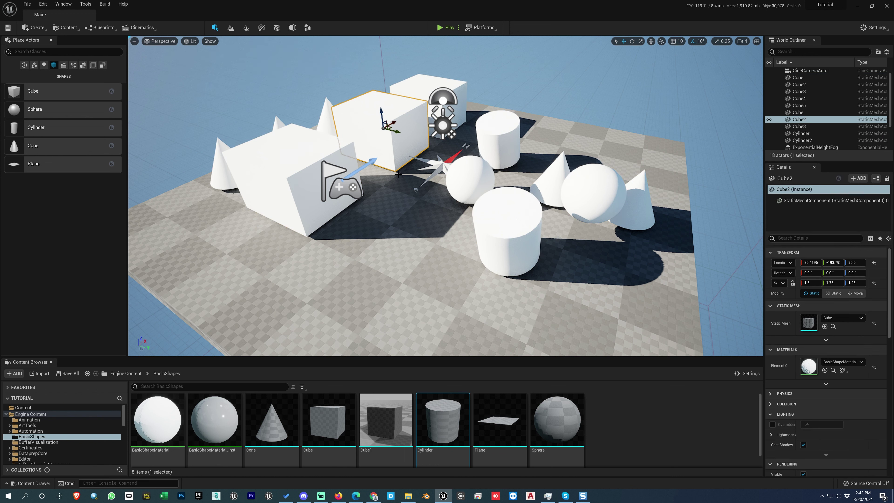
click(422, 88)
key(f)
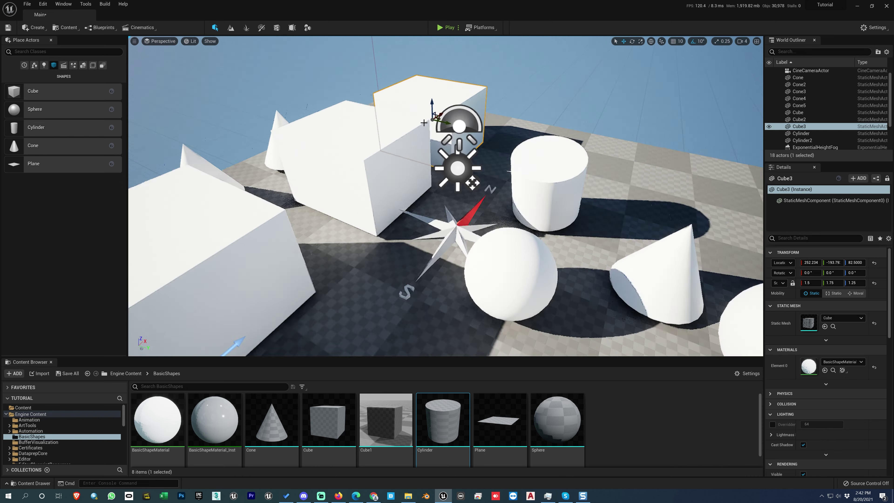
alt+drag(445, 195, 206, 197)
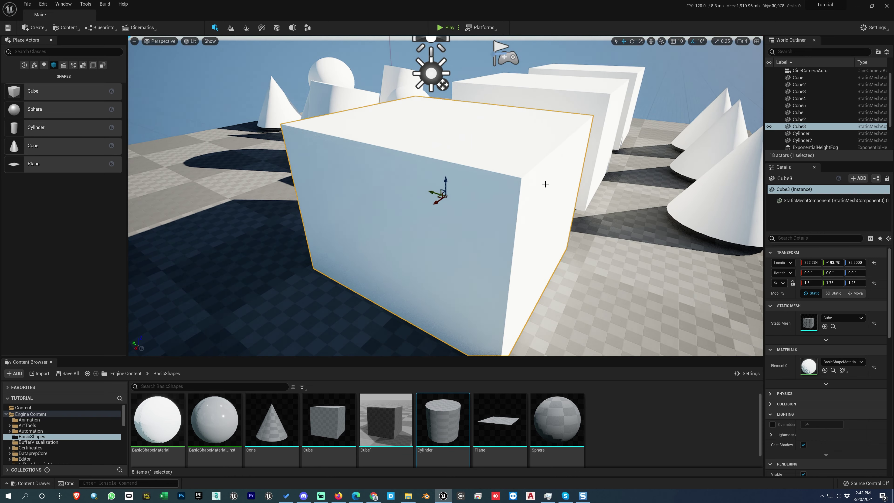
alt+right_drag(532, 190, 480, 190)
alt+drag(533, 190, 547, 202)
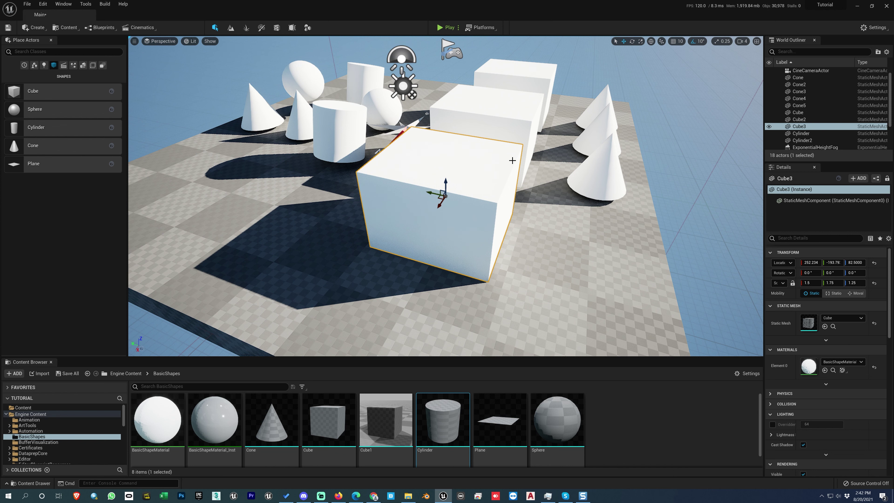
key(shift+h)
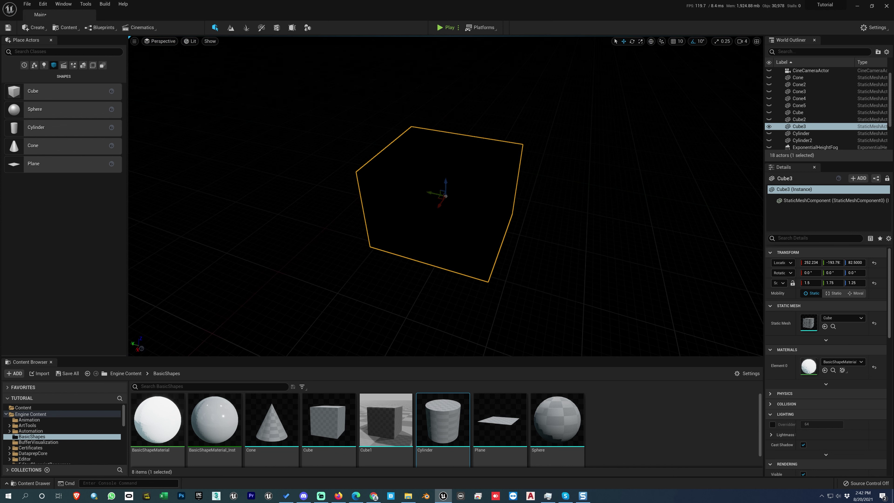
alt+drag(445, 247, 496, 234)
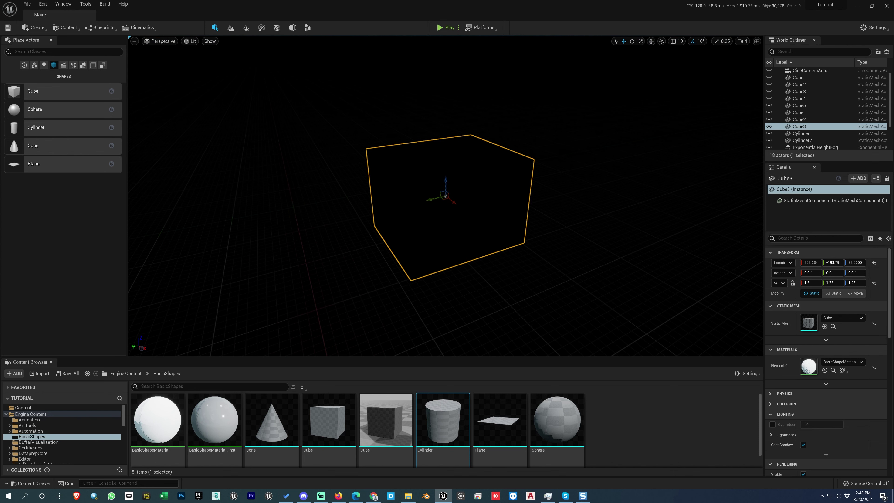
key(ctrl+h)
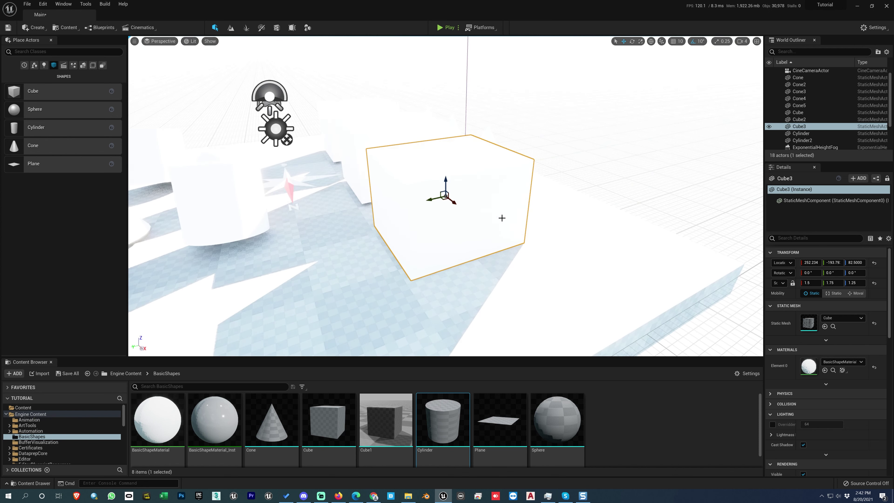
Hide the three cubes in the row one after another.
mouse_move(556, 216)
alt+mouse_down()
mouse_move(510, 206)
mouse_move(559, 215)
alt+mouse_up()
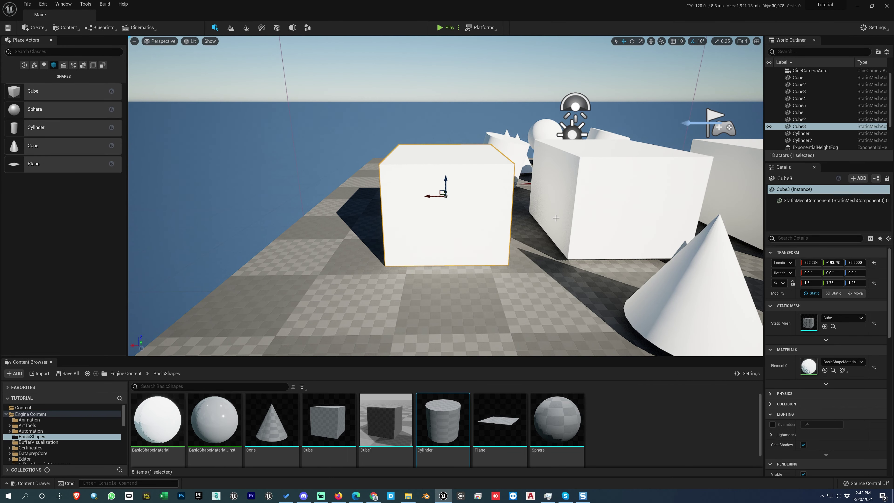
key(h)
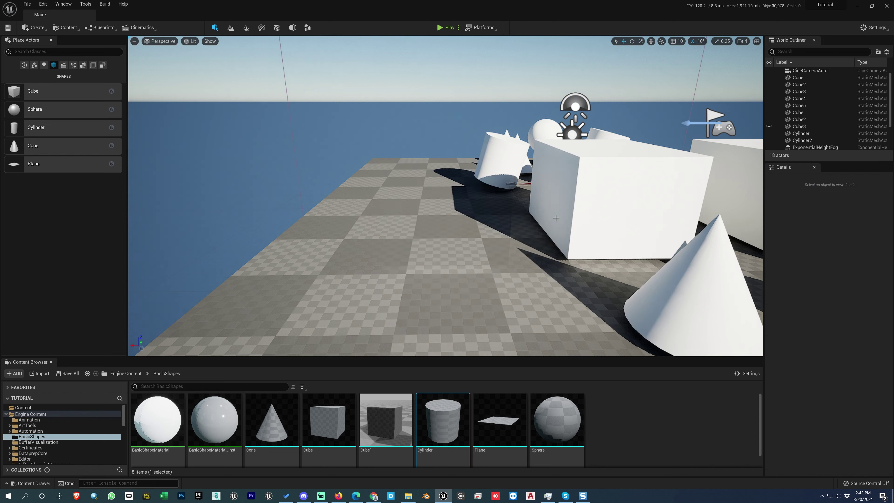
click(613, 201)
alt+drag(527, 207, 528, 208)
key(h)
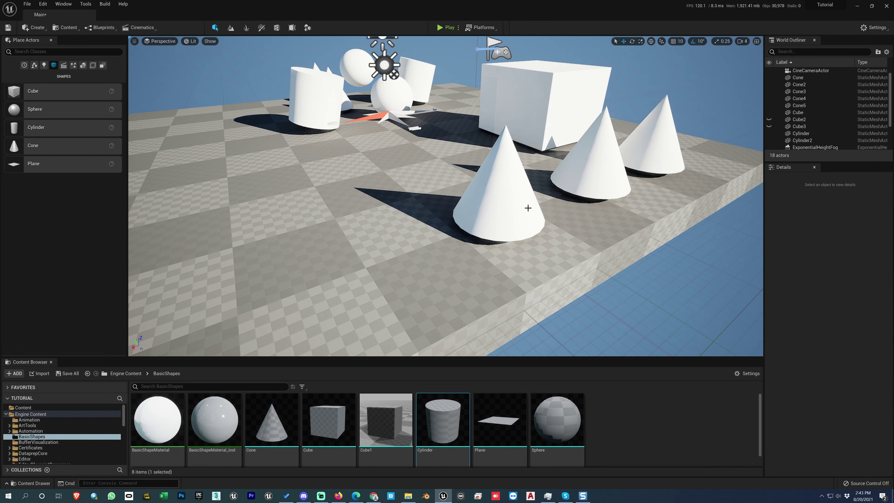
click(547, 116)
key(h)
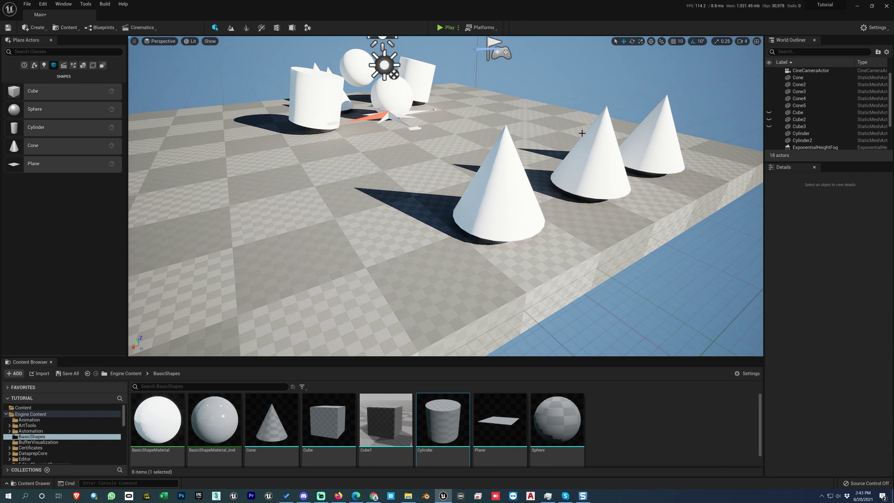
Hide the three cones along the floor's edge, one after another.
click(593, 144)
key(h)
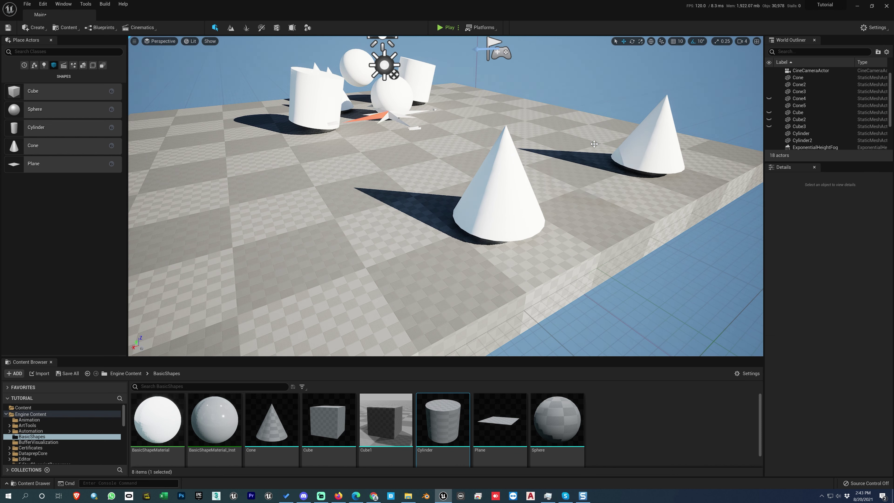
click(646, 145)
key(h)
click(503, 181)
key(h)
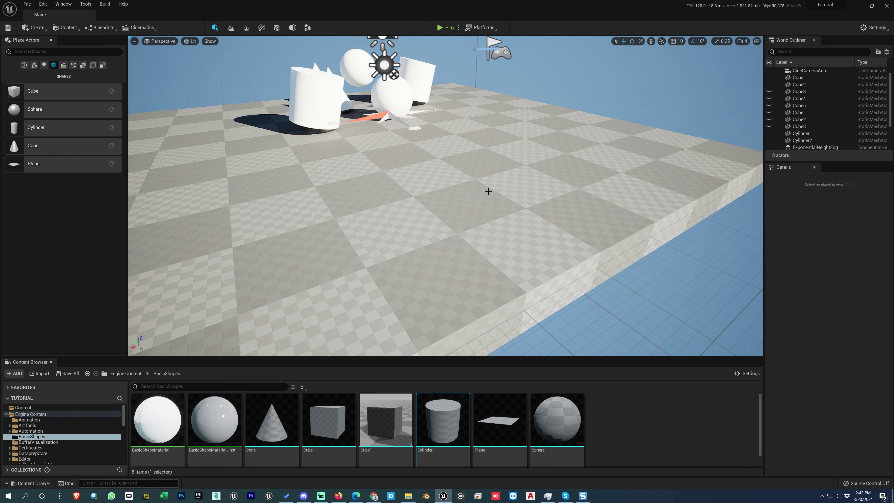
Hide the tilted cylinder nearest the compass's north point.
middle_drag(458, 214, 419, 144)
scroll(456, 213, up, 4)
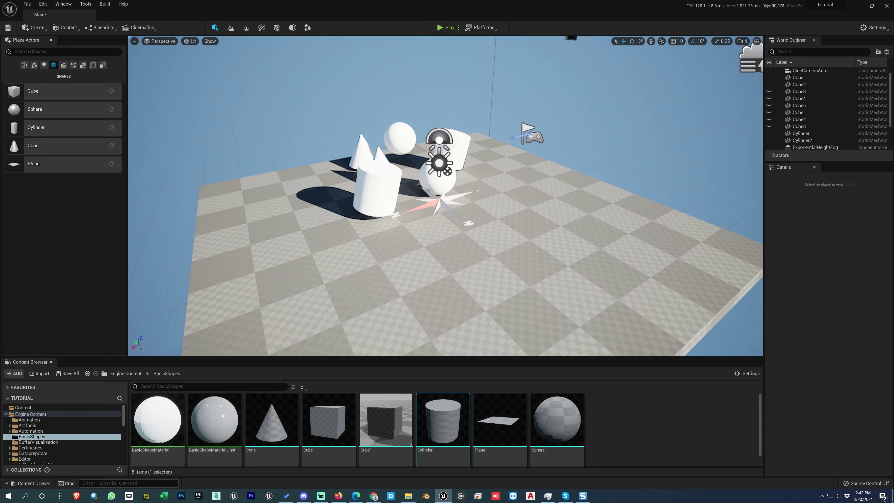
scroll(456, 212, up, 2)
middle_drag(491, 237, 440, 221)
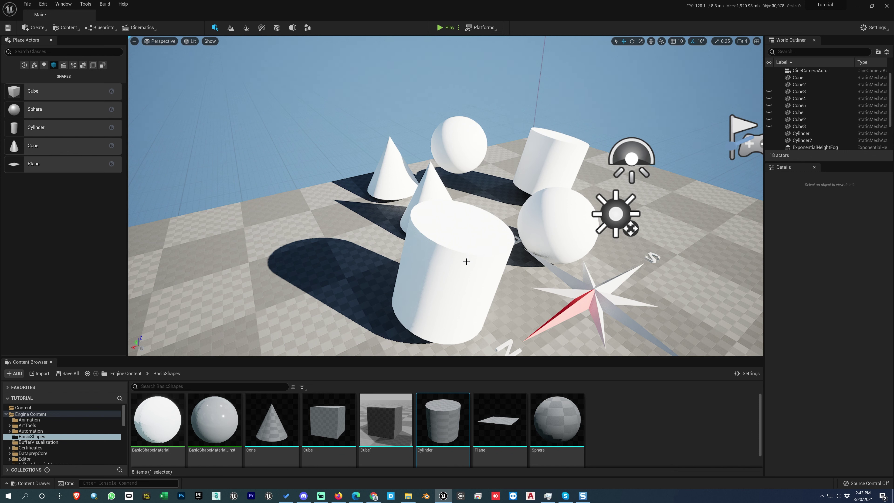
click(454, 262)
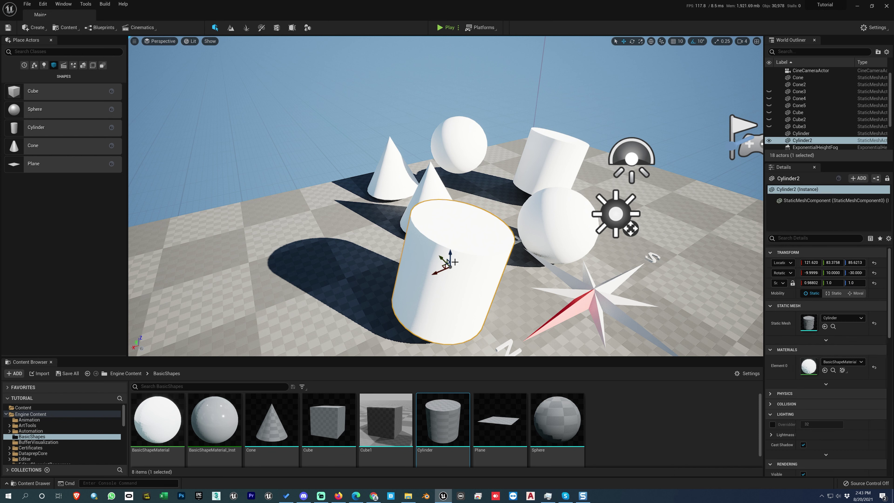
key(h)
Show all the hidden shapes again and bring the row of cubes into view.
right_drag(454, 261, 471, 274)
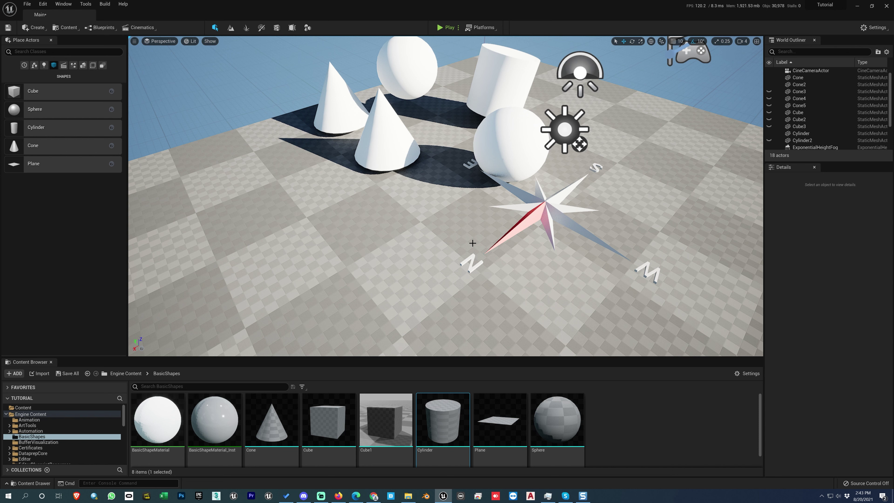
scroll(472, 243, down, 3)
scroll(524, 207, down, 5)
mouse_move(523, 207)
alt+mouse_down()
mouse_move(457, 187)
mouse_move(523, 207)
alt+mouse_up()
middle_drag(524, 207, 573, 224)
alt+drag(520, 218, 654, 188)
mouse_move(493, 211)
alt+mouse_down()
mouse_move(461, 220)
mouse_move(479, 208)
alt+mouse_up()
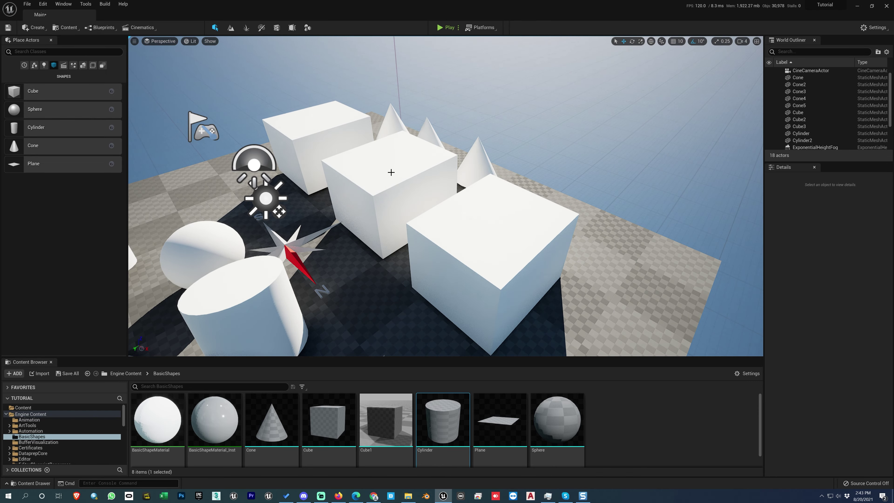
Hide the middle cube of the row, show all hidden shapes again and select that cube.
click(391, 173)
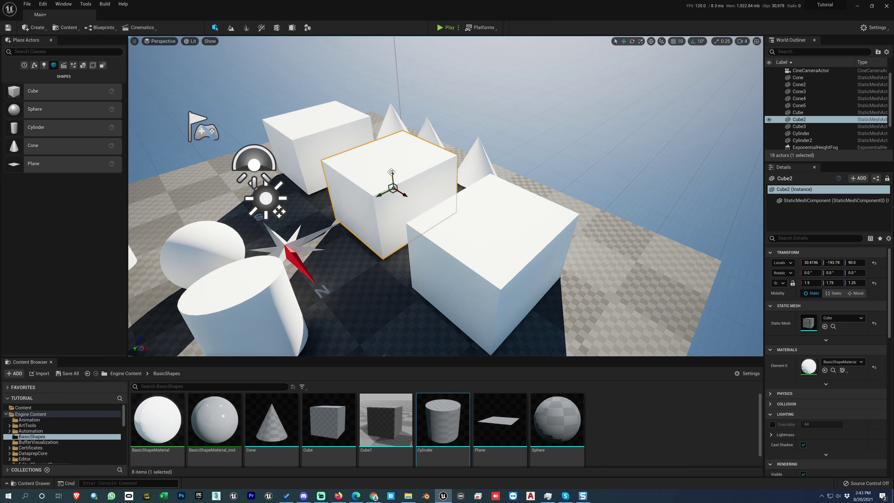
key(h)
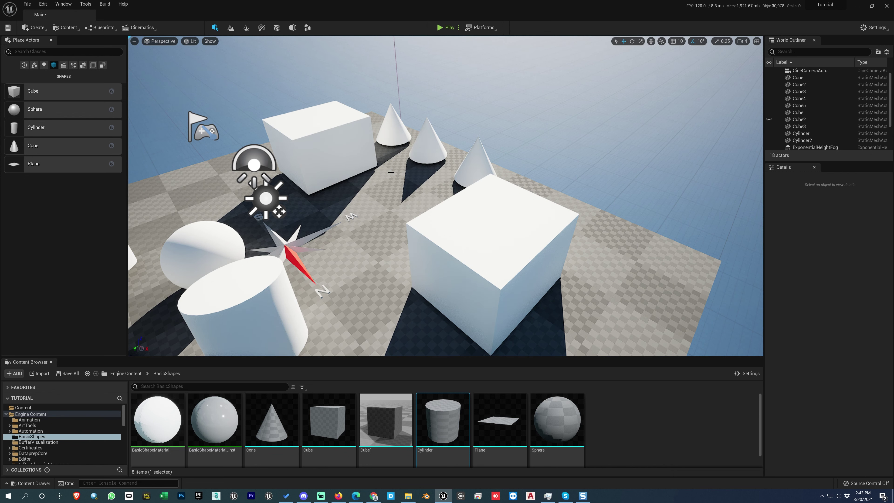
key(ctrl+h)
click(391, 172)
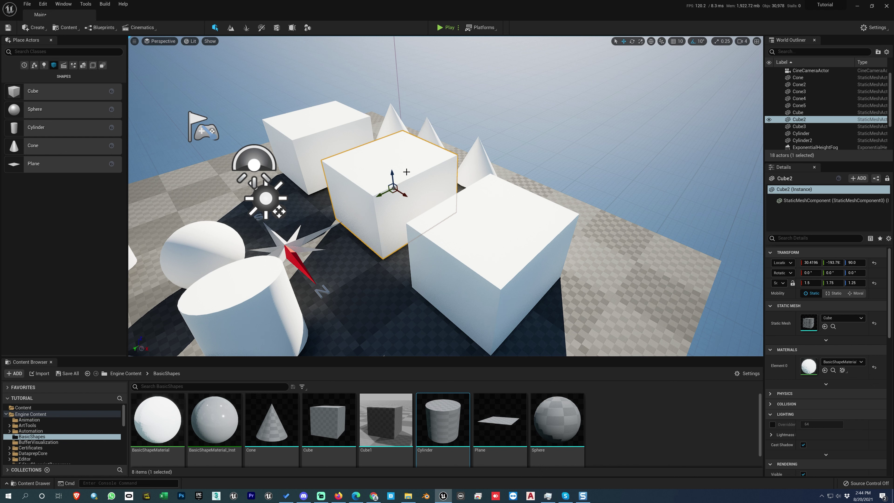
Select the nearest cube in the row and switch the transform gizmo's coordinate system between world and local space and back.
click(463, 232)
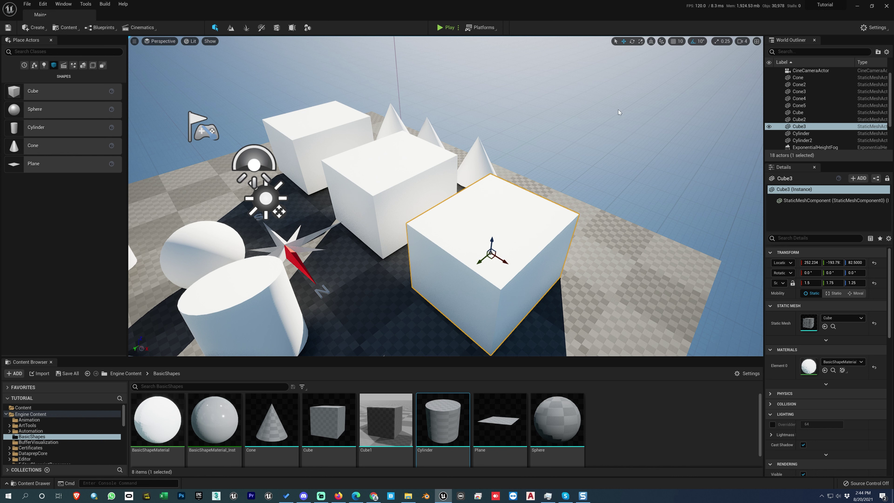
click(650, 43)
click(650, 43)
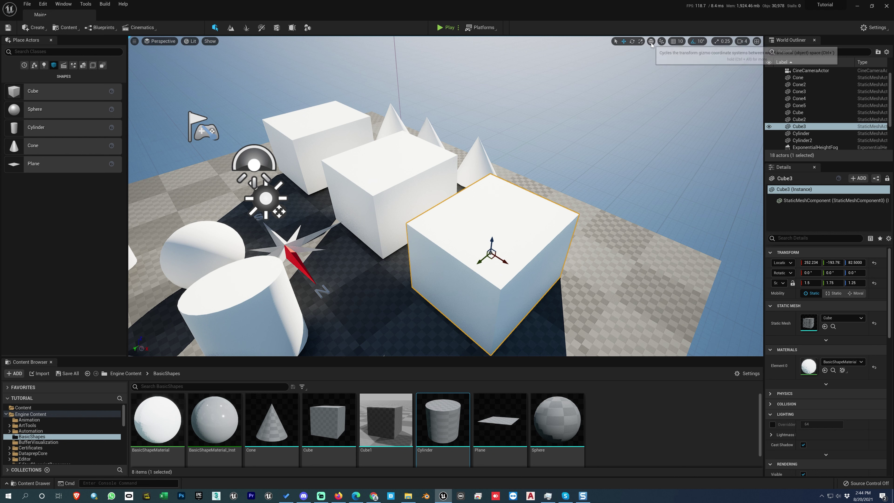
Display the whole arrangement in Wireframe, Unlit and Lit view modes one after another, with nothing selected.
alt+drag(615, 134, 679, 134)
alt+right_drag(428, 244, 357, 244)
alt+drag(427, 244, 519, 243)
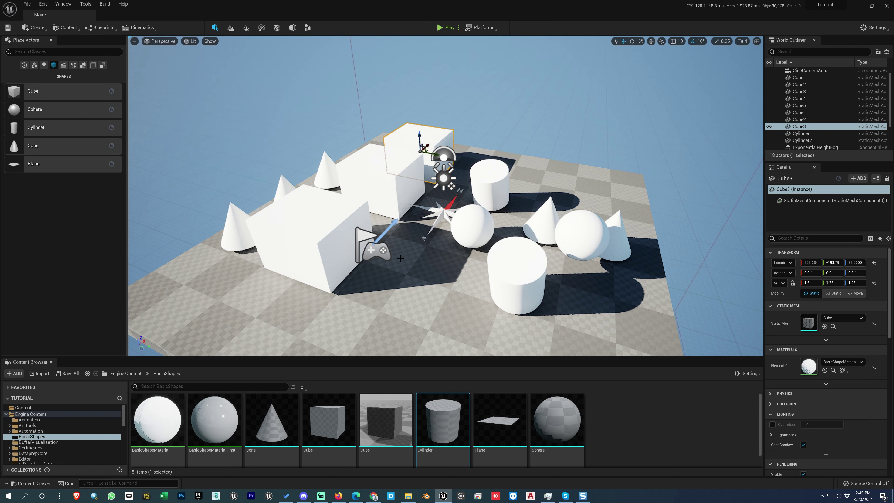
key(alt+2)
key(Escape)
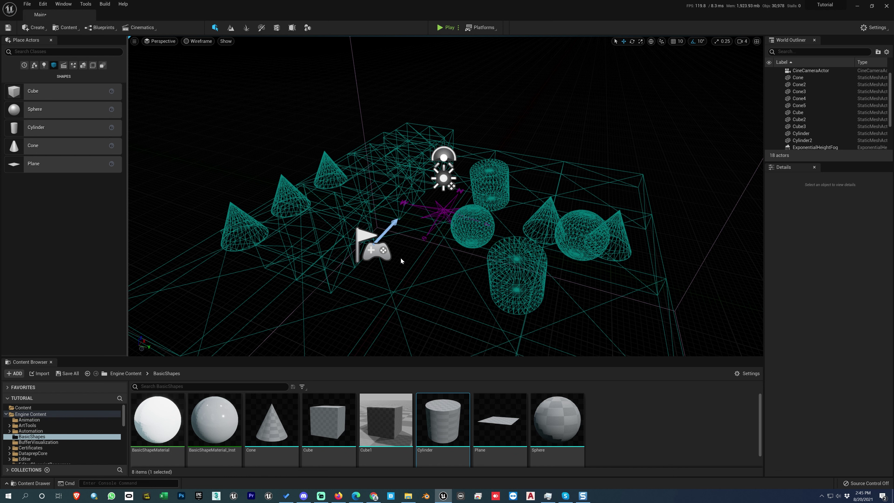
key(alt+3)
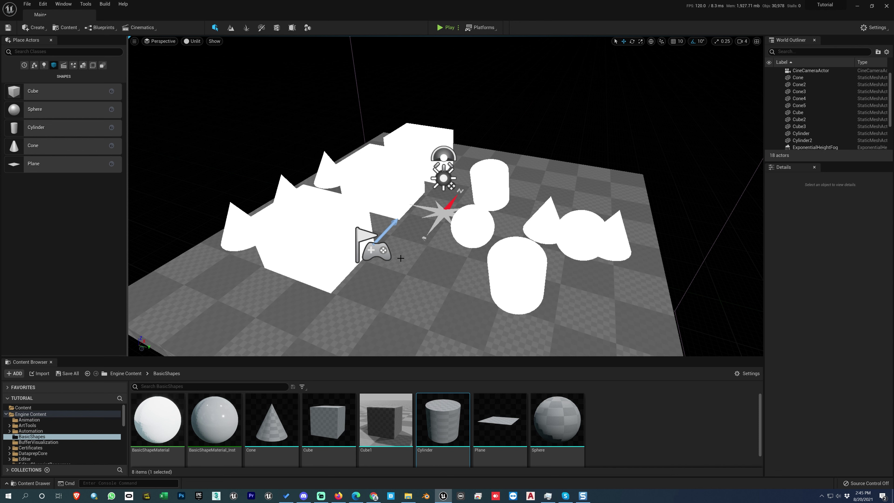
key(alt+4)
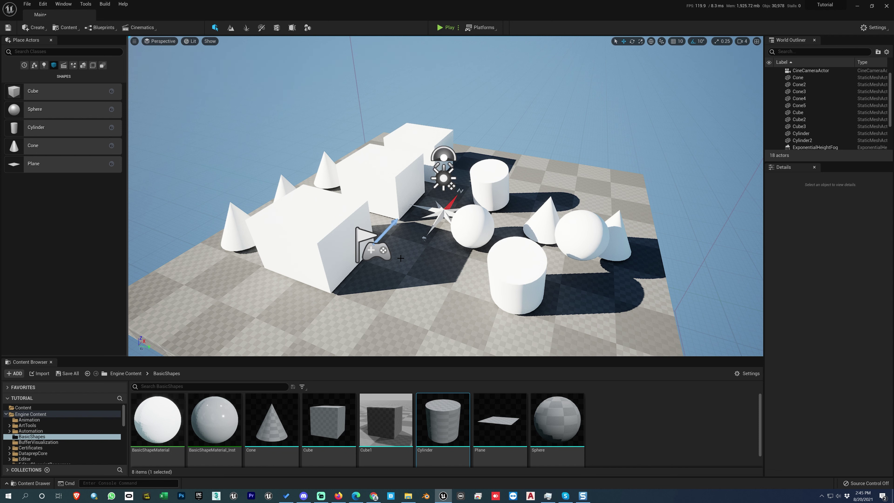
Cycle the viewport through the Detail Lighting, Lighting Only, Light Complexity and Shader Complexity view modes.
key(alt+5)
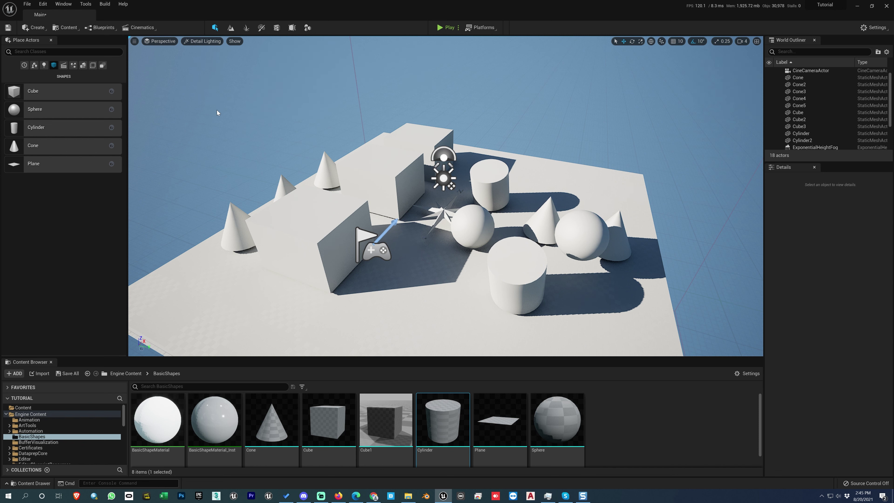
key(alt+6)
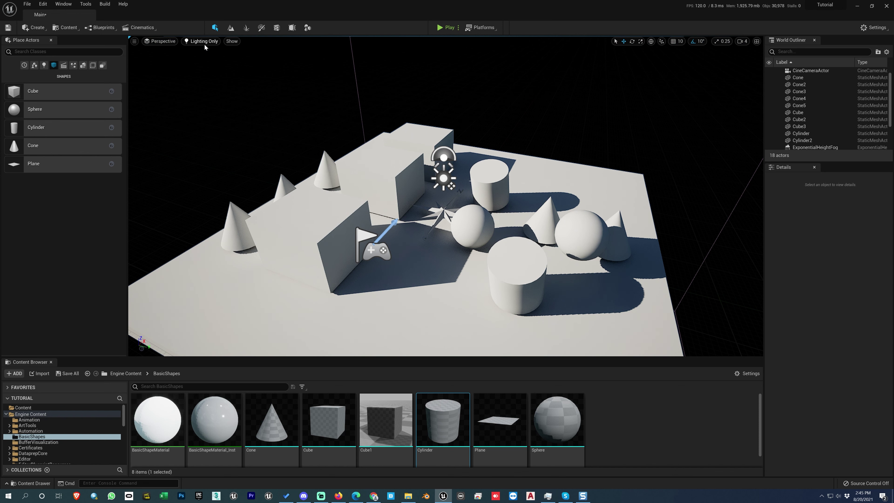
key(alt+7)
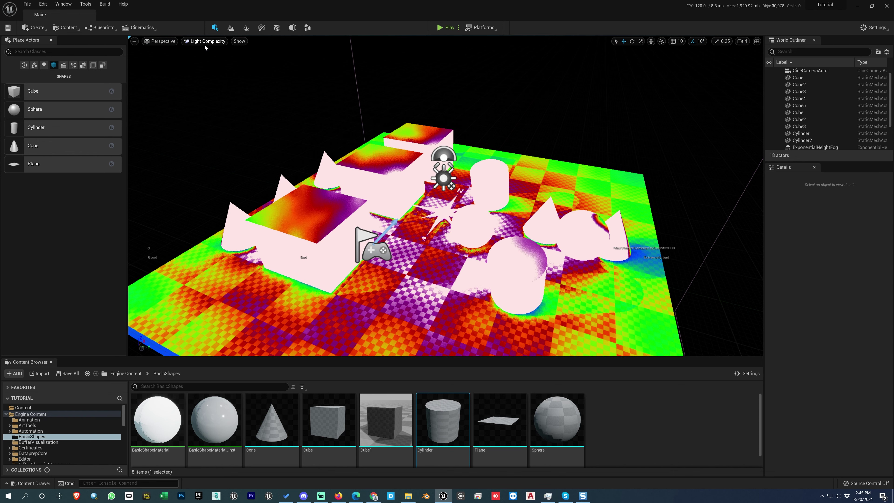
key(alt+8)
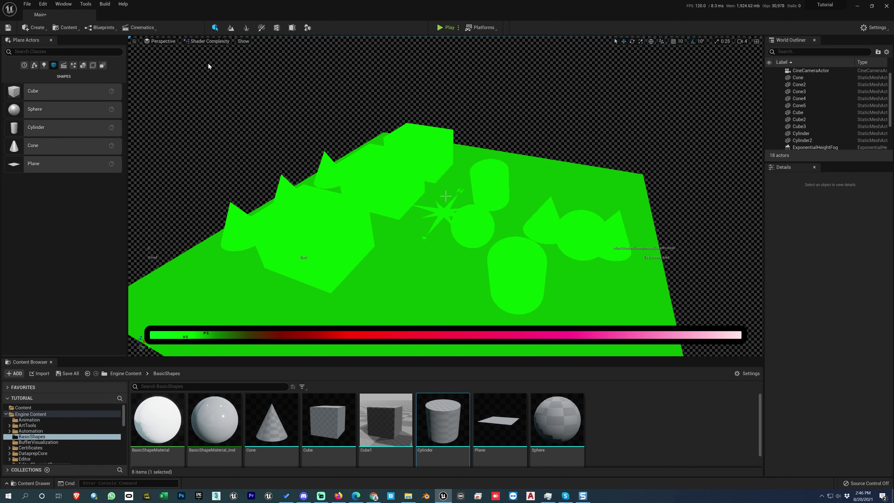
Return the viewport to Lit shading by way of the Wireframe and Unlit view modes.
key(alt+2)
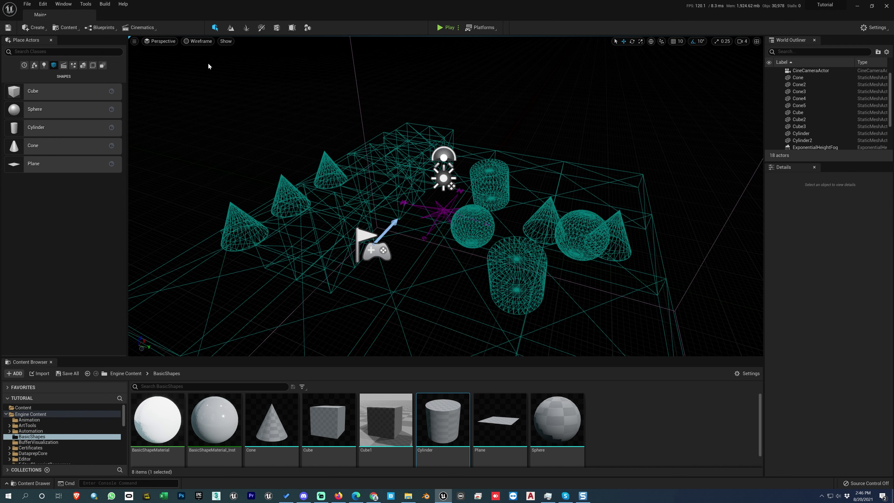
key(alt+3)
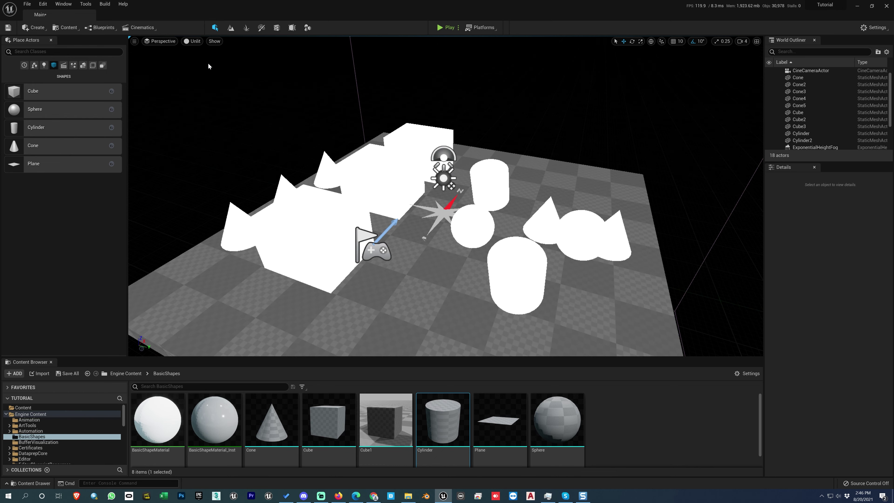
key(alt+4)
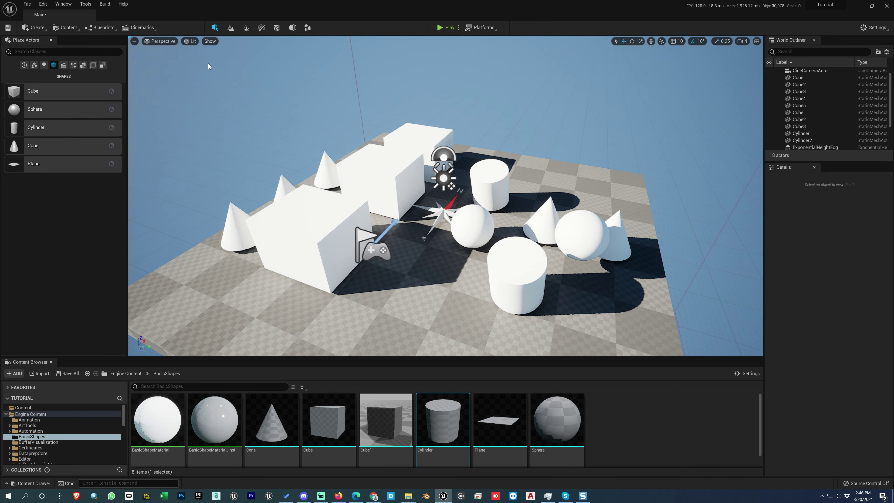
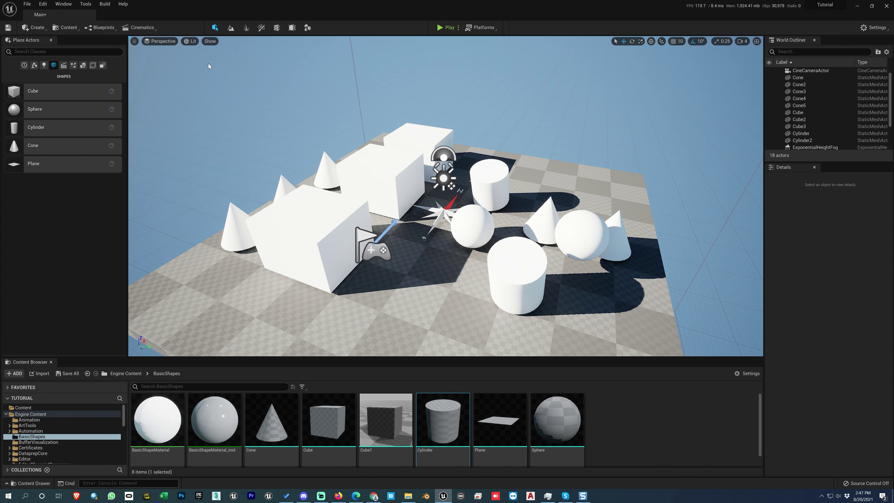
Focus on the cube at the far end of the row in Unlit mode and examine it from an angle in Lit mode.
key(alt+3)
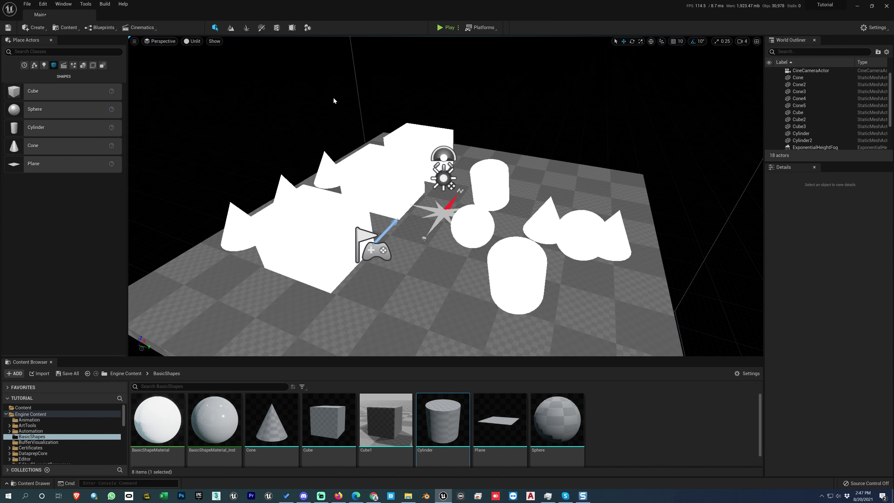
click(404, 142)
key(f)
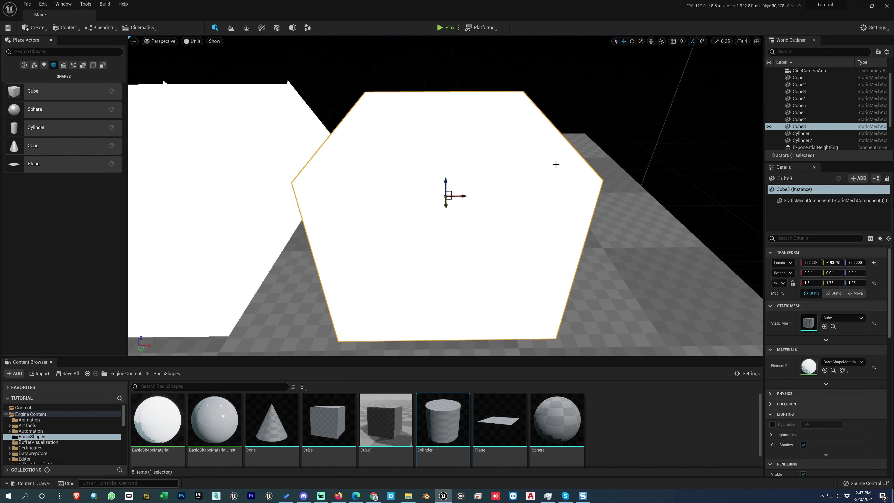
alt+drag(535, 265, 485, 233)
mouse_move(536, 265)
alt+right_down()
mouse_move(499, 246)
mouse_move(534, 266)
alt+right_up()
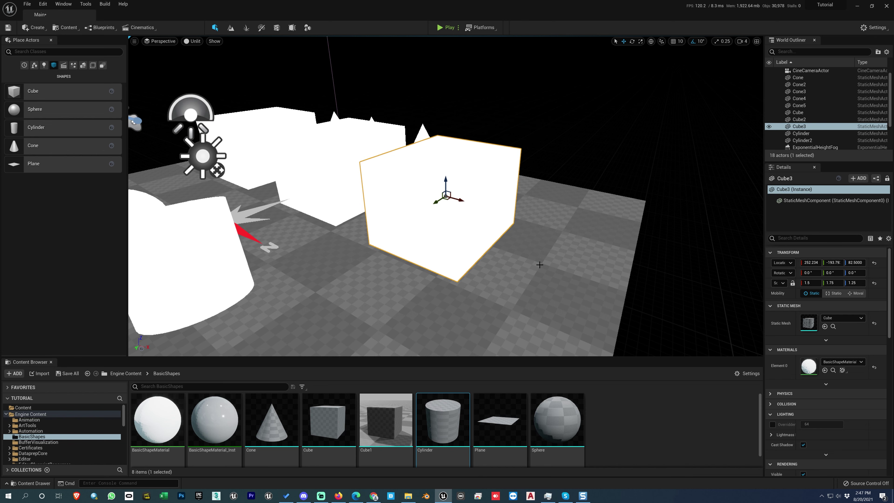
key(alt+4)
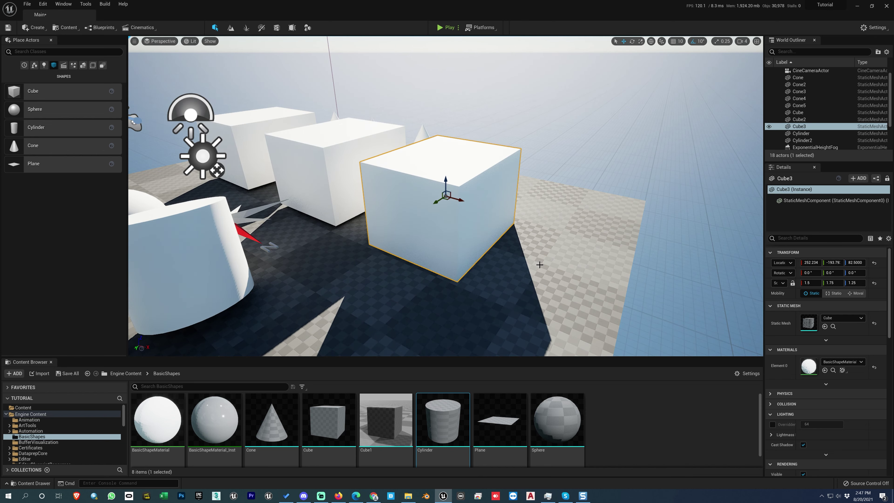
right_drag(539, 265, 541, 216)
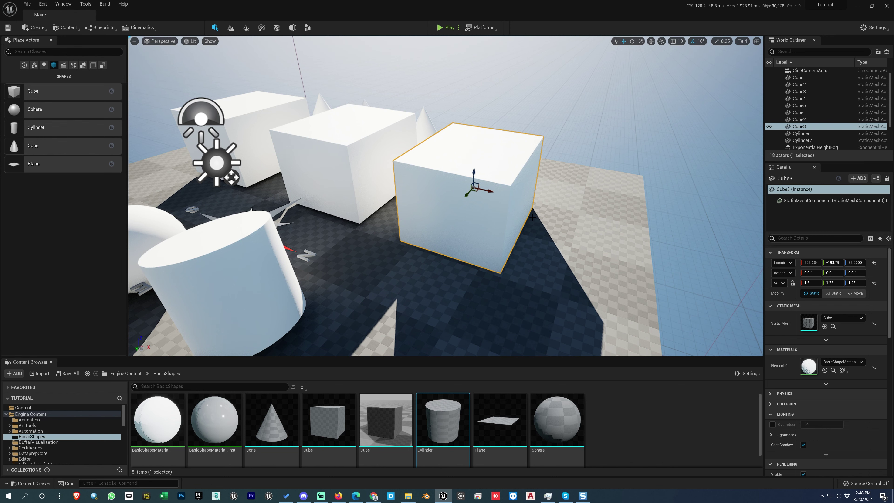
View the selected cube in the Top, Front and Left orthographic views and return to the perspective view.
key(alt+j)
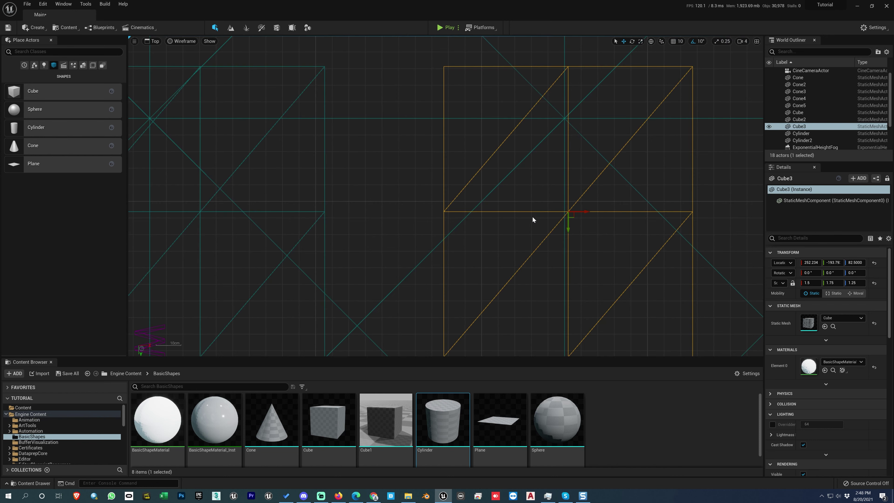
key(alt+h)
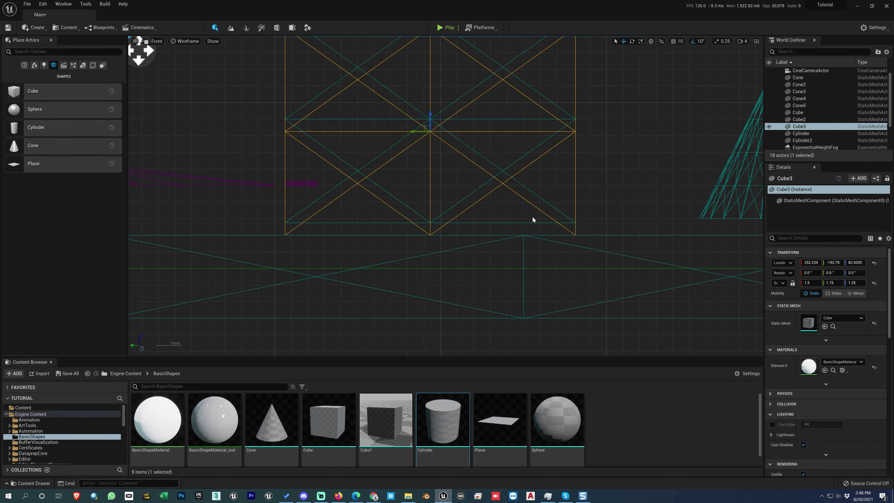
key(alt+k)
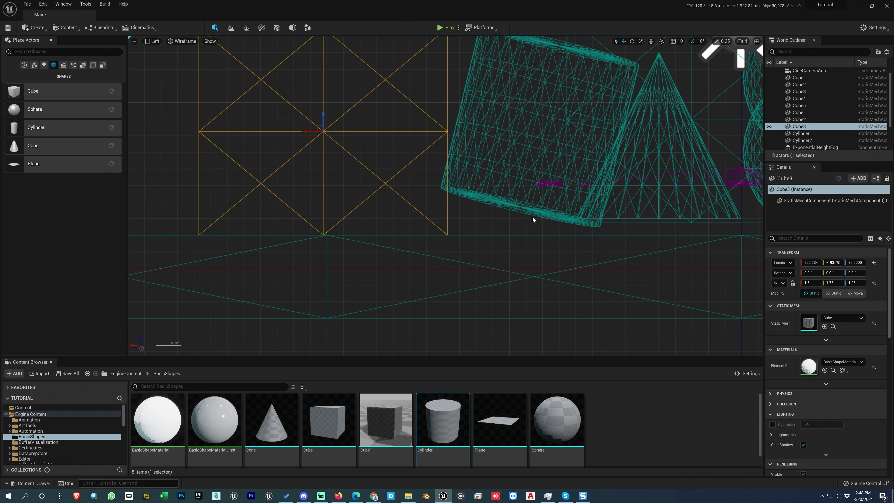
key(alt+g)
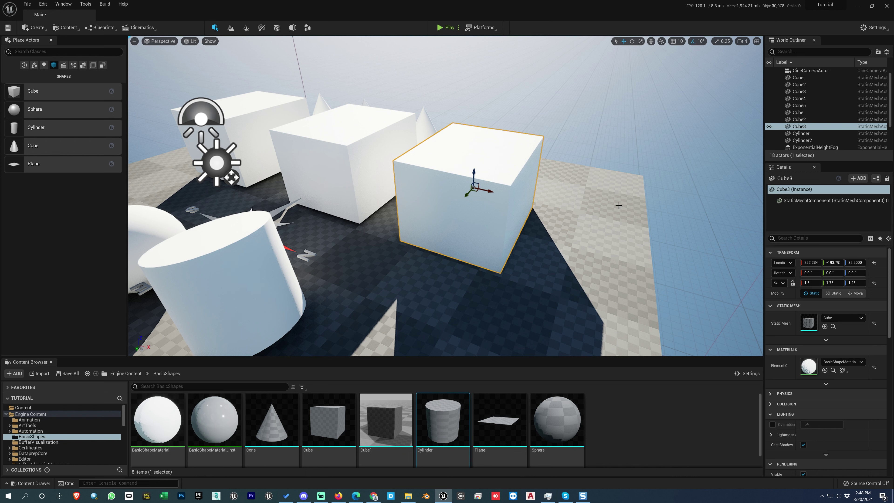
Split the viewport into four panes, clear the selection and reframe the shapes in the orthographic and perspective panes.
click(756, 42)
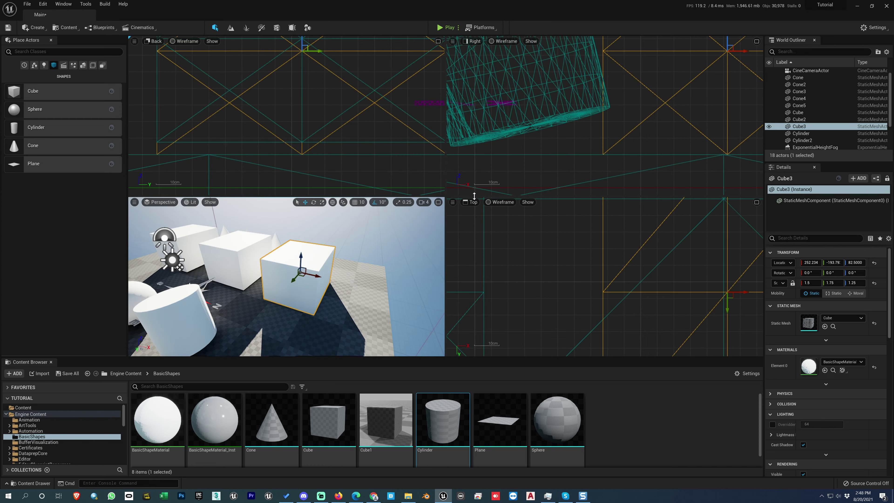
click(372, 132)
scroll(372, 132, down, 10)
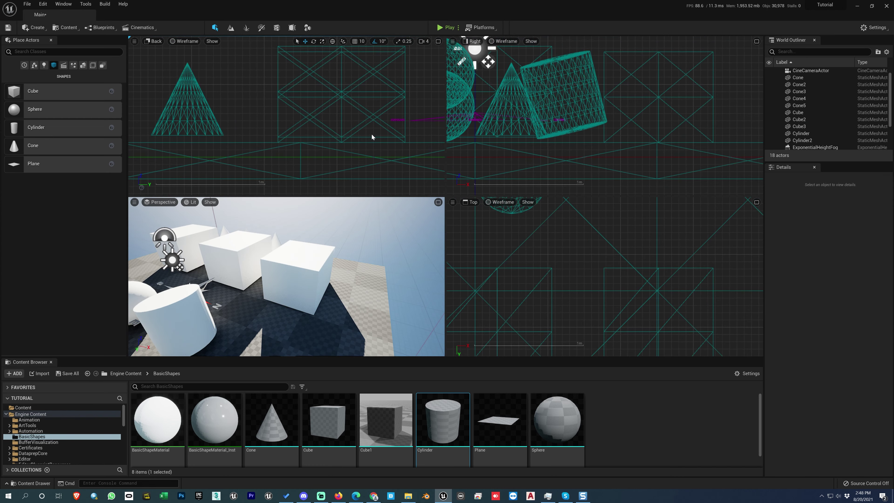
right_drag(370, 127, 363, 129)
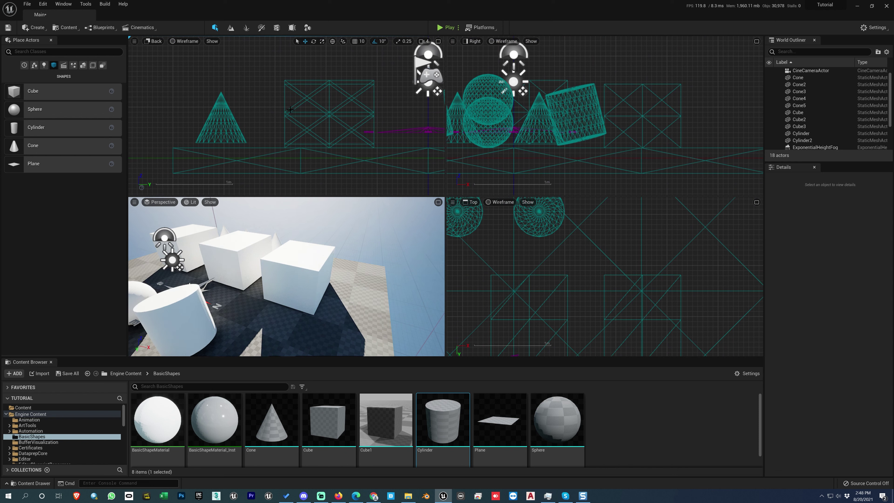
right_drag(332, 264, 280, 264)
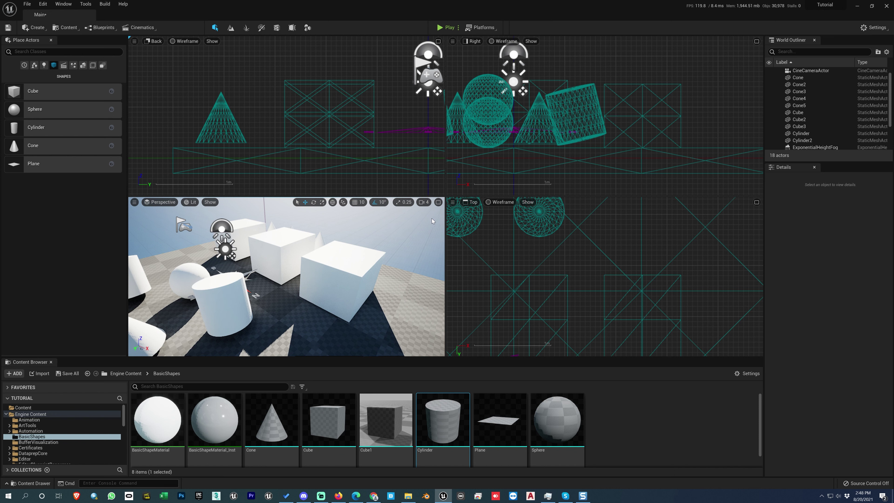
Maximize the perspective pane and restore the four-pane layout.
click(438, 202)
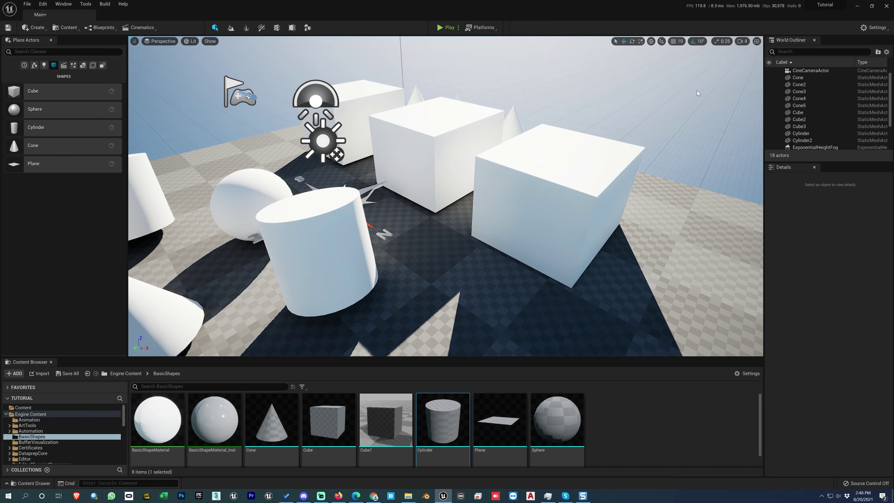
click(756, 41)
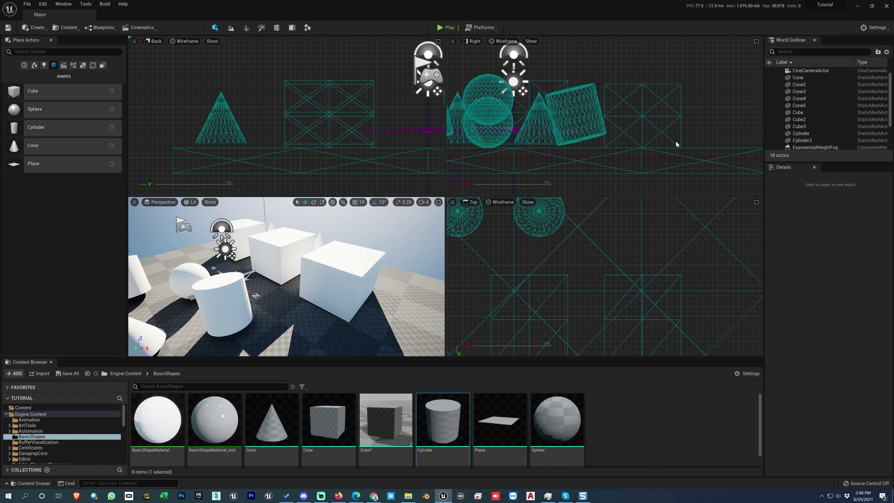
Maximize the Top pane, switch it to the perspective view and orbit around the arranged shapes.
click(756, 202)
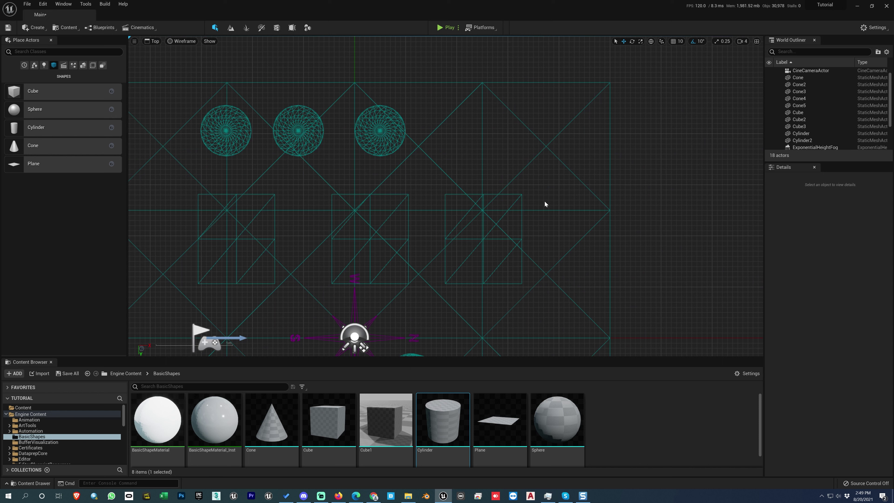
key(alt+g)
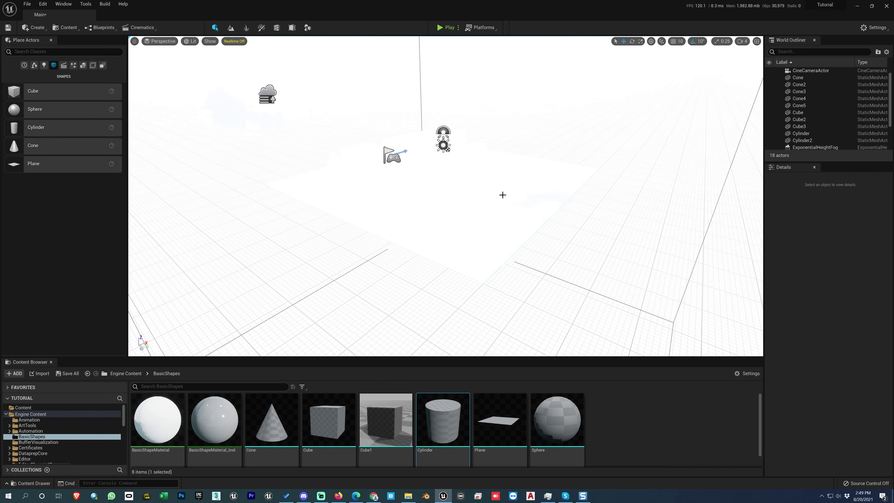
alt+drag(502, 195, 491, 199)
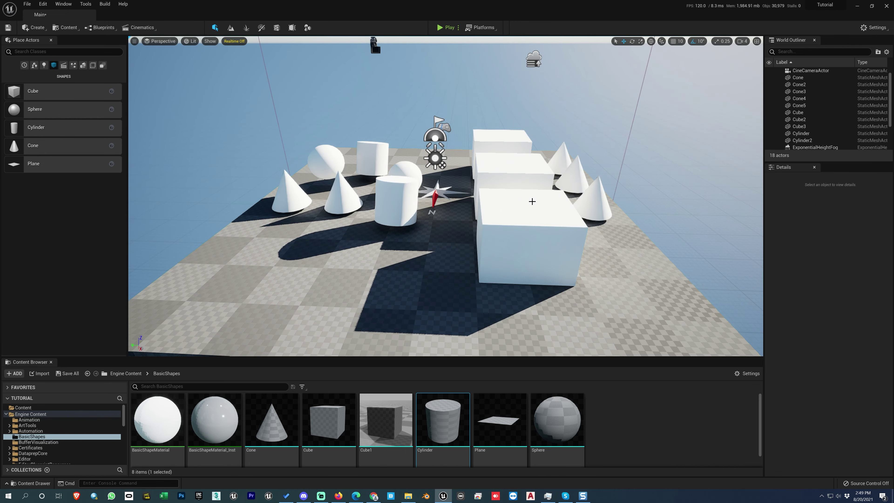